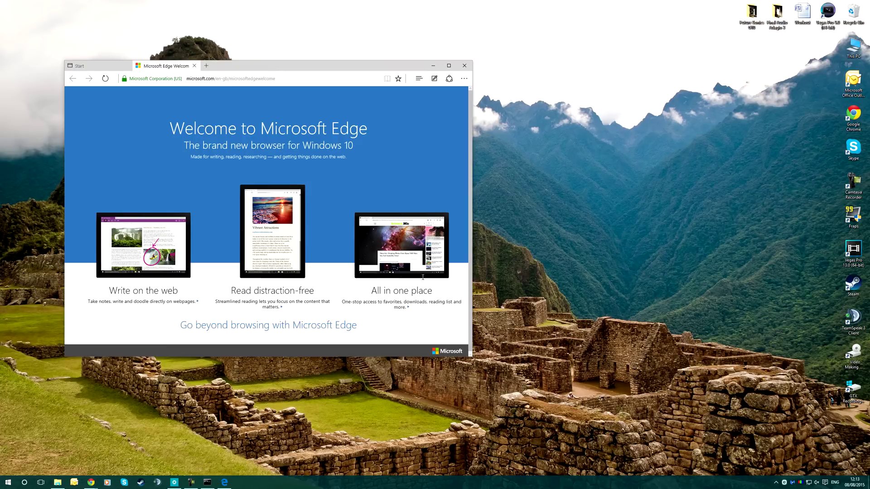
Step: Open the reading-list guide and the Windows 10 Apps & games page in Edge
drag(287, 62, 365, 104)
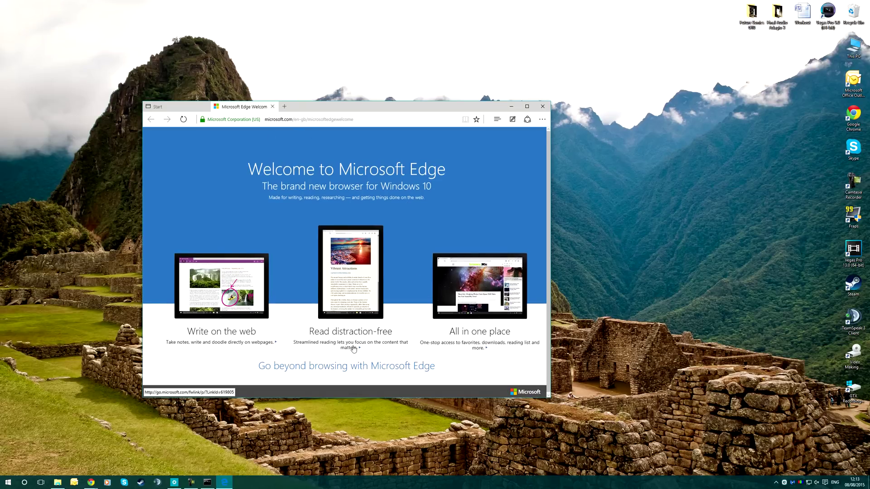
click(355, 349)
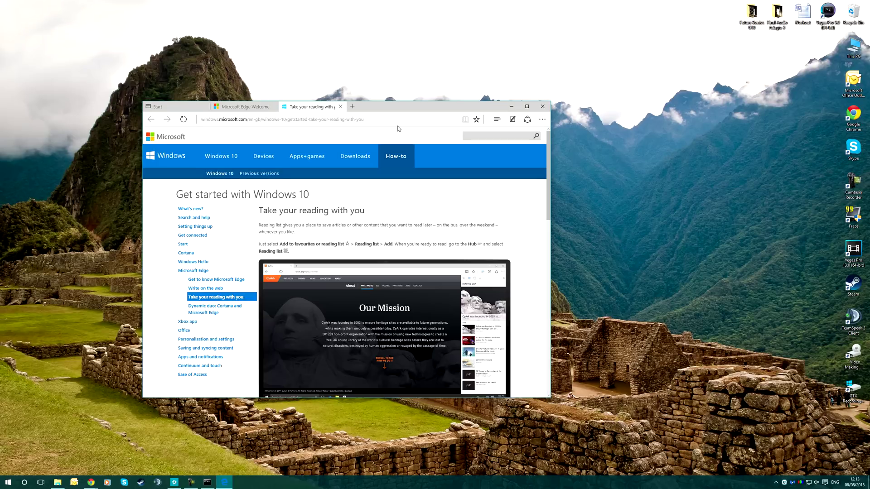
click(312, 159)
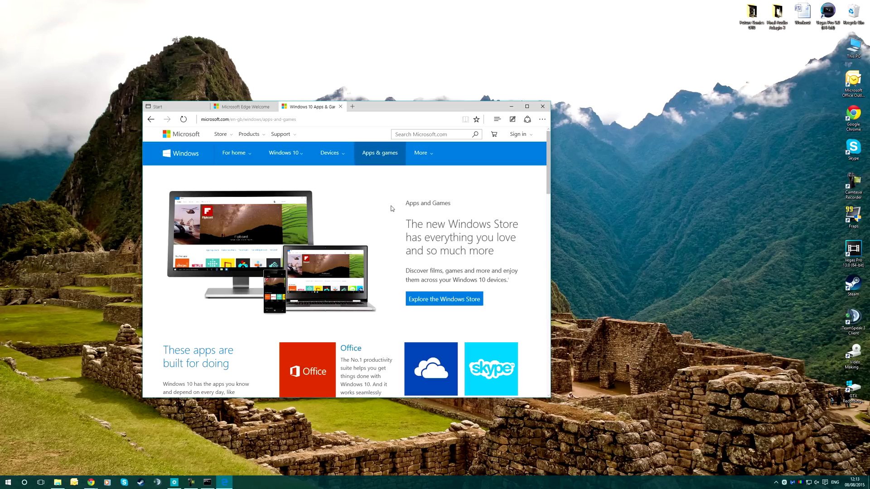
scroll(392, 208, down, 3)
scroll(392, 208, up, 3)
scroll(393, 209, down, 3)
scroll(394, 211, down, 10)
scroll(392, 210, down, 5)
scroll(392, 210, up, 3)
scroll(408, 228, up, 15)
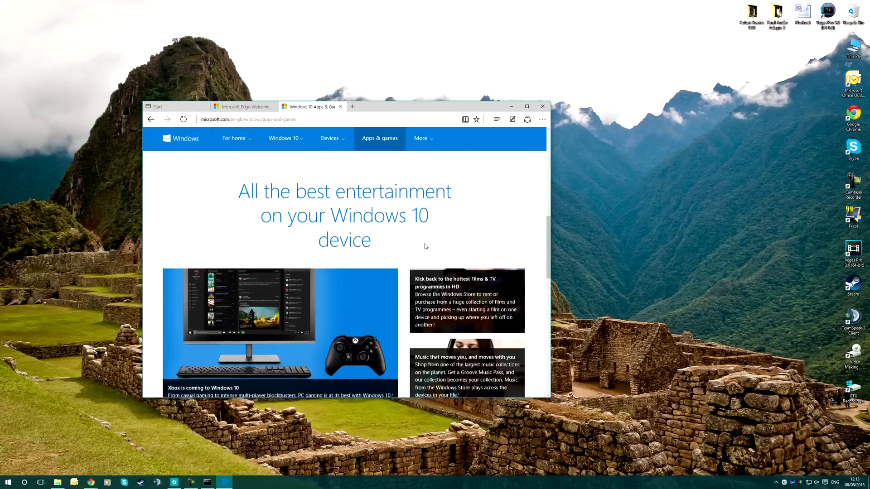
scroll(425, 243, up, 5)
scroll(425, 241, up, 2)
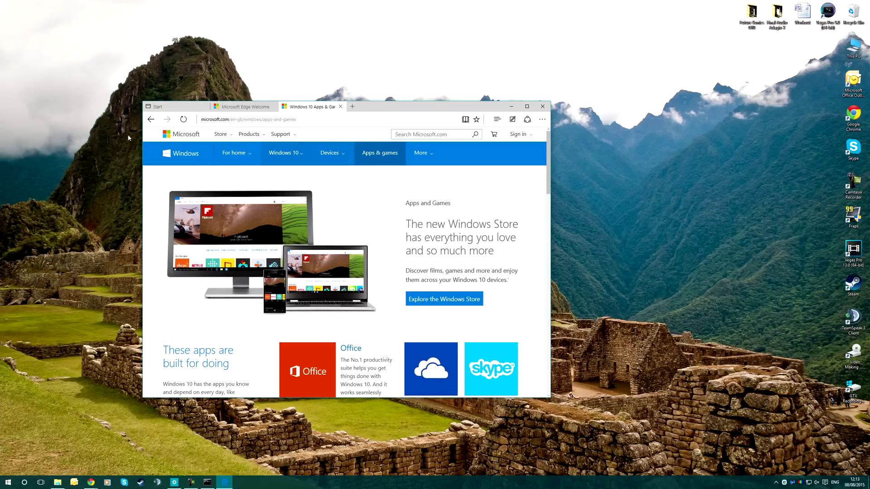
scroll(514, 205, down, 5)
scroll(515, 205, down, 5)
scroll(514, 203, down, 5)
scroll(408, 238, up, 5)
scroll(325, 277, up, 2)
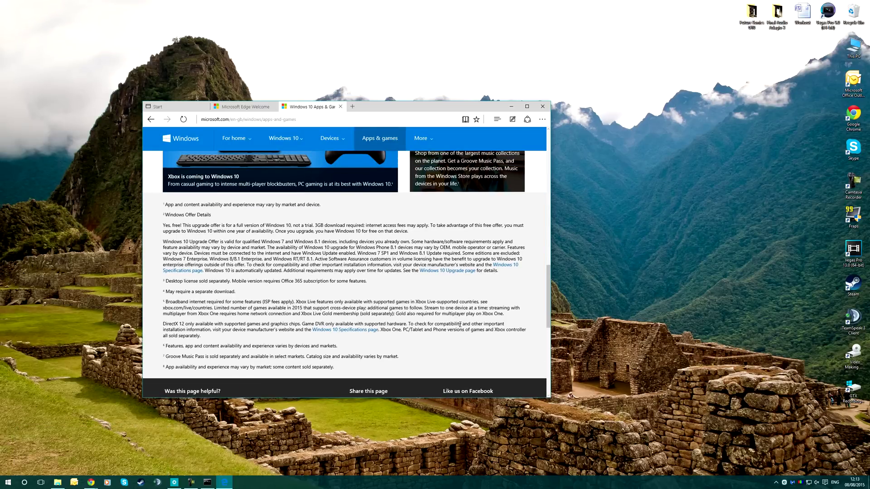
scroll(279, 214, up, 5)
scroll(278, 214, up, 5)
scroll(278, 215, up, 5)
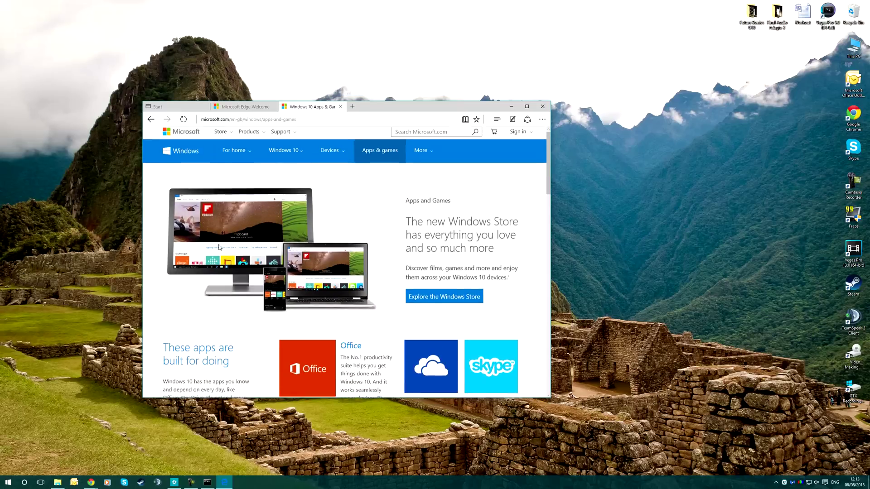
Step: Close Microsoft Edge with all its tabs
click(542, 119)
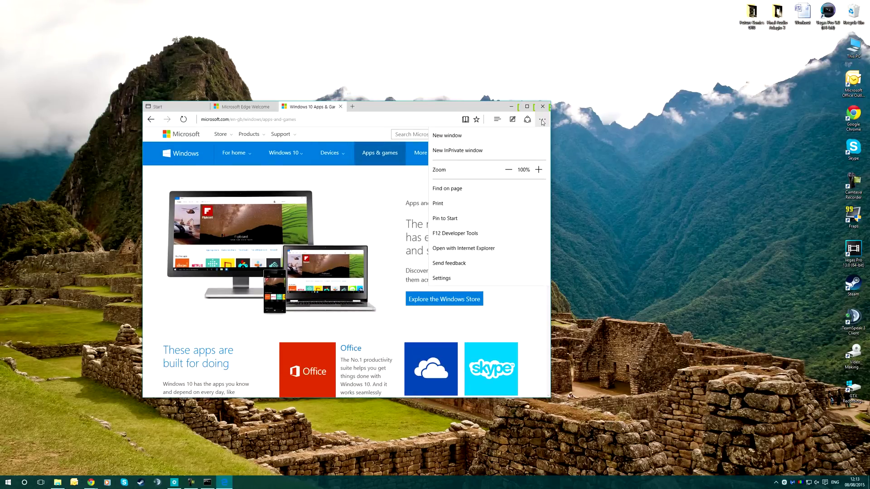
click(542, 108)
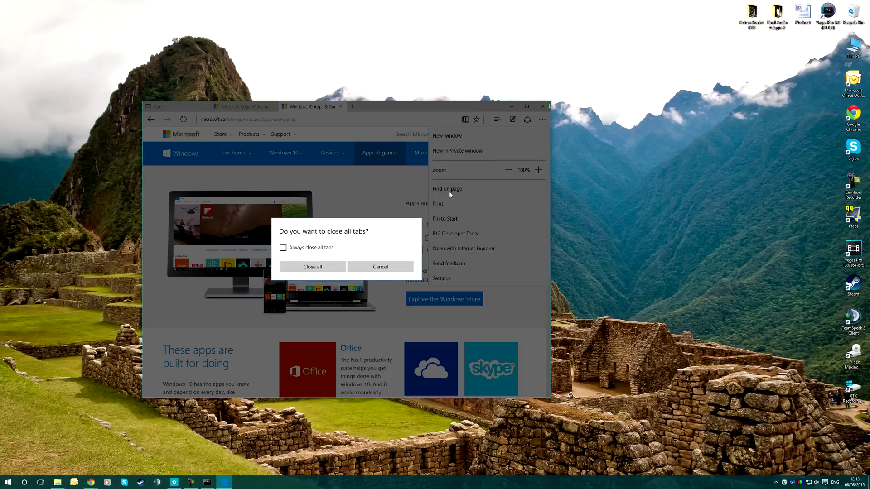
click(300, 267)
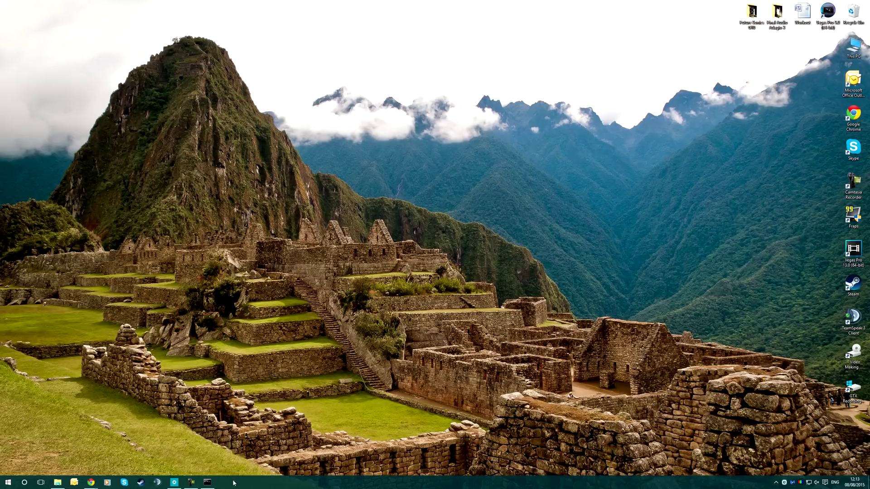
Step: Restore the 'hello!' Command Prompt, move it down, and try marking its text
click(207, 483)
text(hello!)
drag(211, 77, 316, 293)
right_click(253, 311)
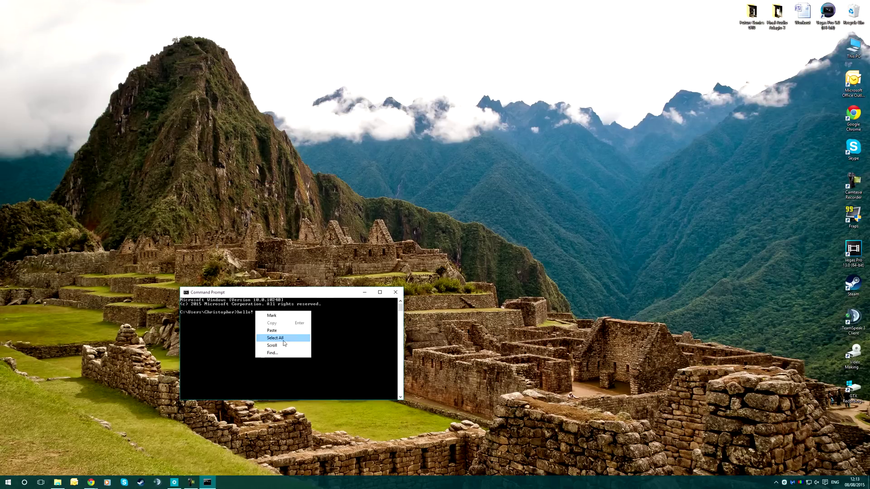
click(279, 317)
drag(250, 314, 163, 296)
click(268, 317)
key(Escape)
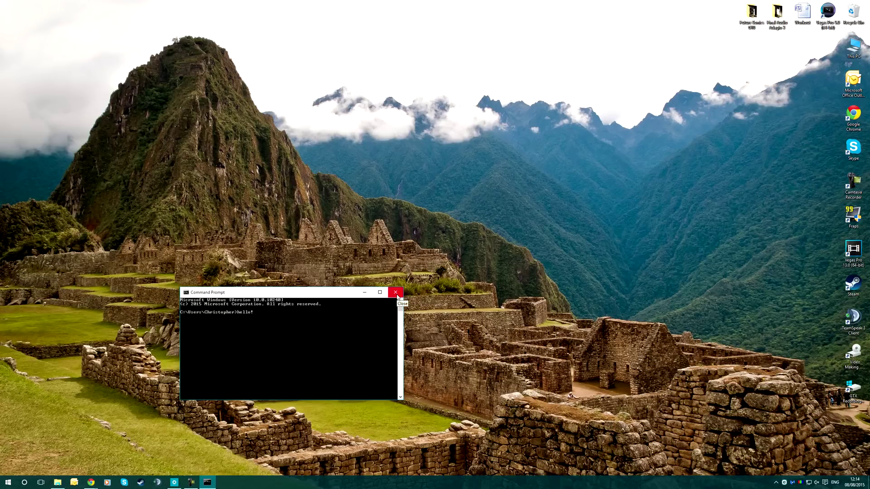
Step: Close the console and open File Explorer on the Desktop folder
click(397, 293)
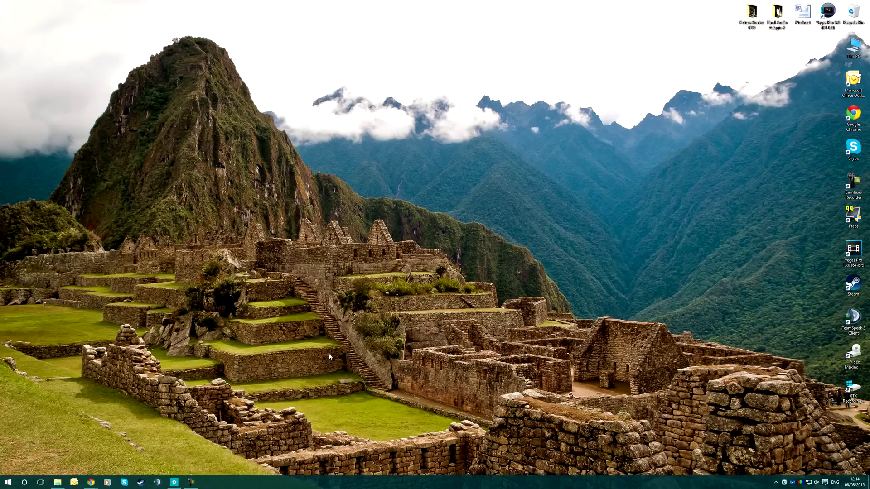
key(super+e)
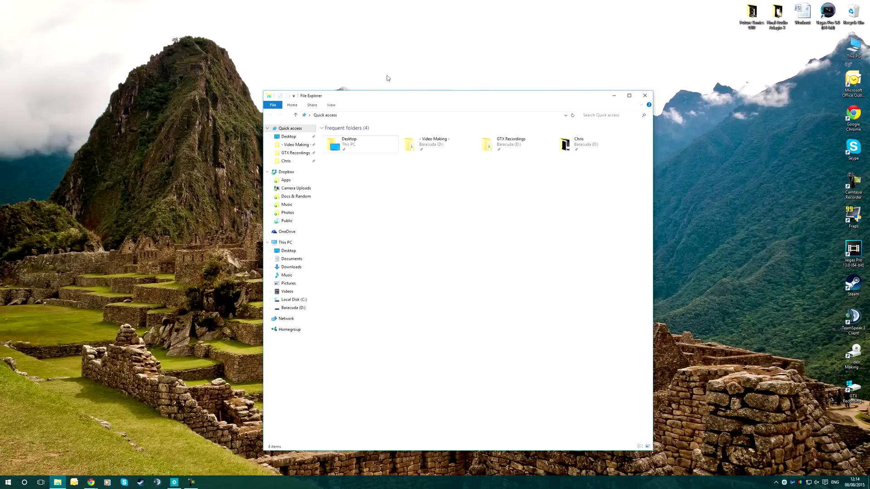
drag(384, 100, 367, 115)
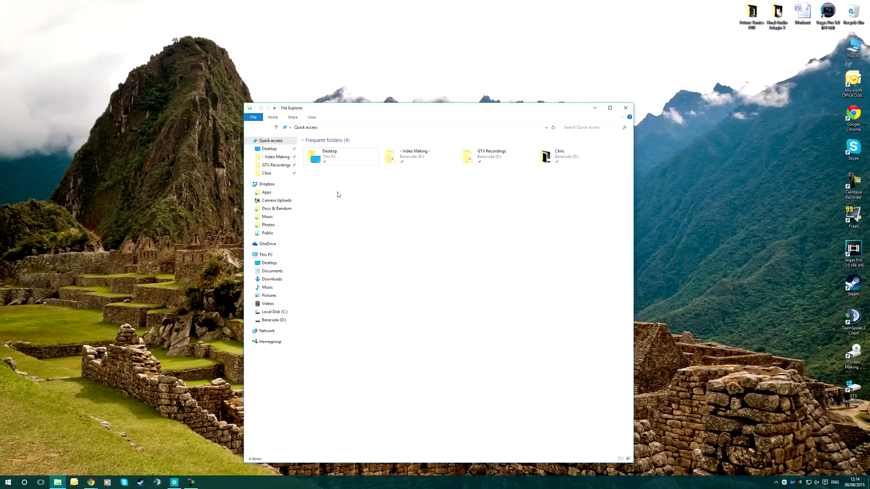
click(271, 263)
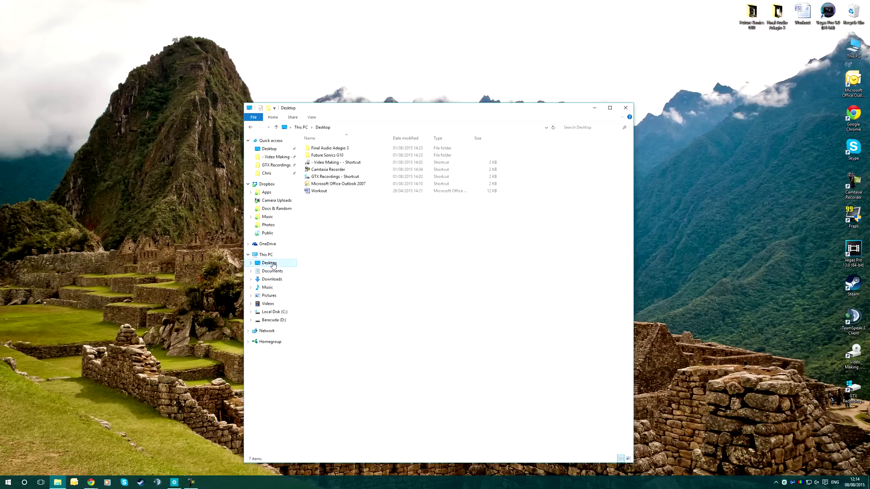
click(271, 150)
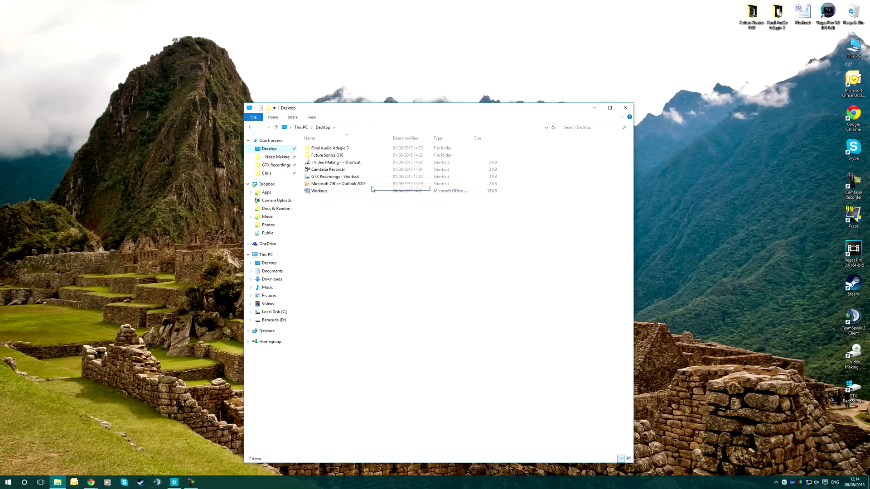
Step: Browse GTX Recordings, toggle the Home ribbon, then close File Explorer
click(277, 166)
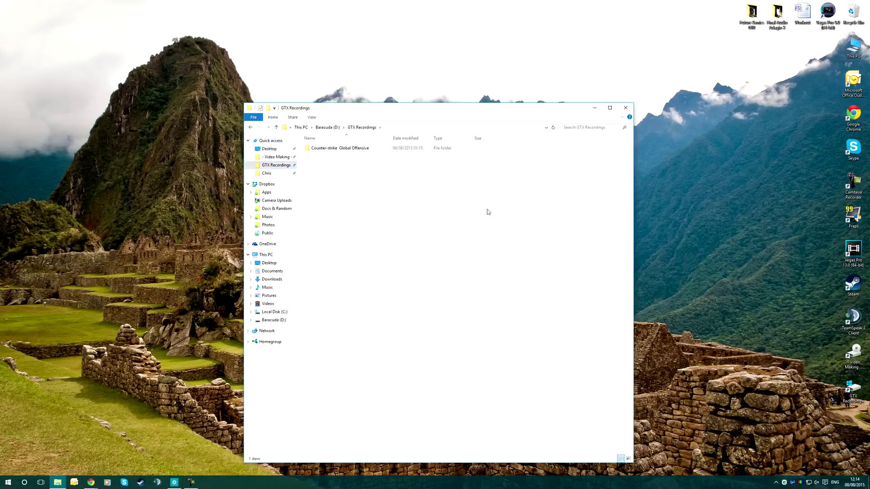
click(272, 119)
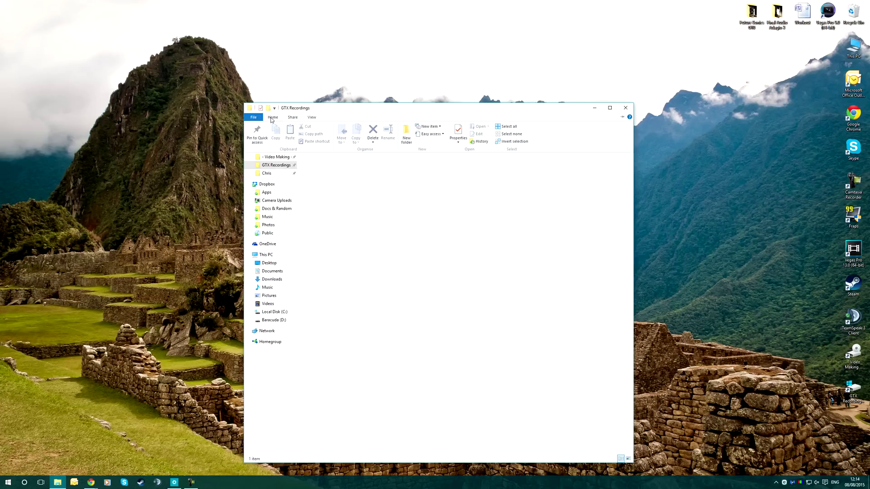
click(273, 117)
click(273, 119)
click(425, 208)
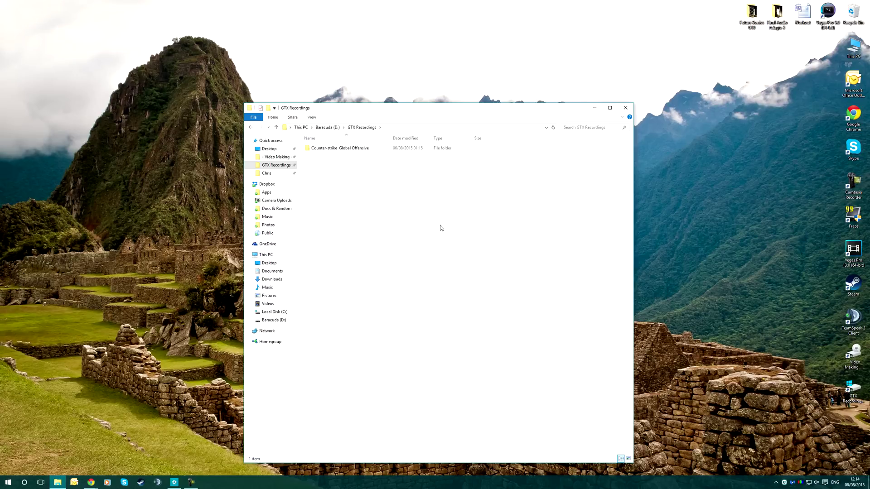
click(625, 109)
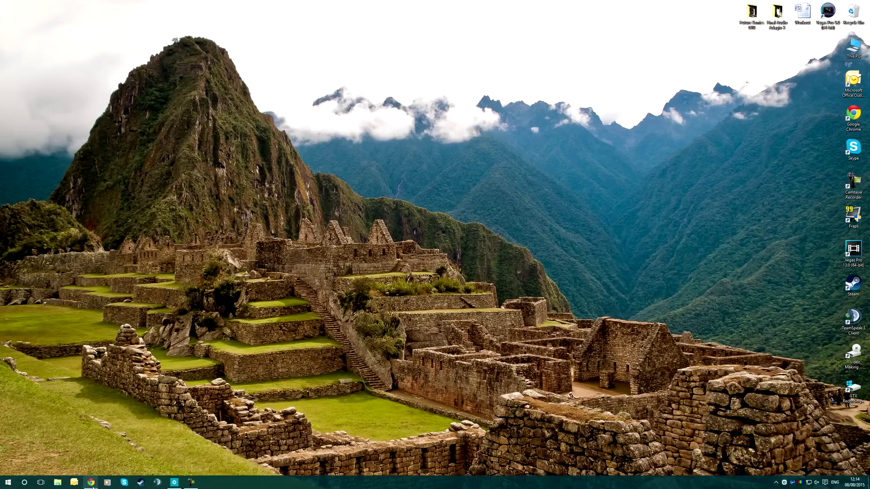
Step: Bring up the Twitter, YouTube and Amazon Chrome windows from the taskbar
click(73, 452)
mouse_move(91, 483)
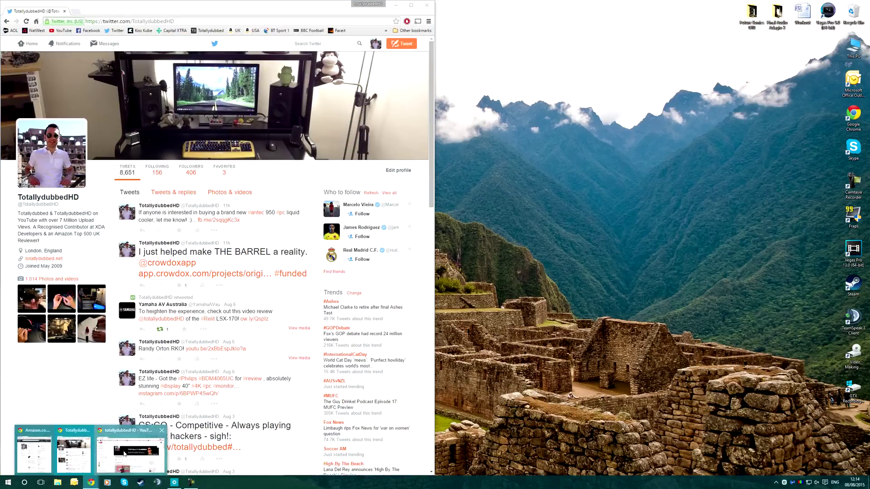
click(130, 452)
click(89, 452)
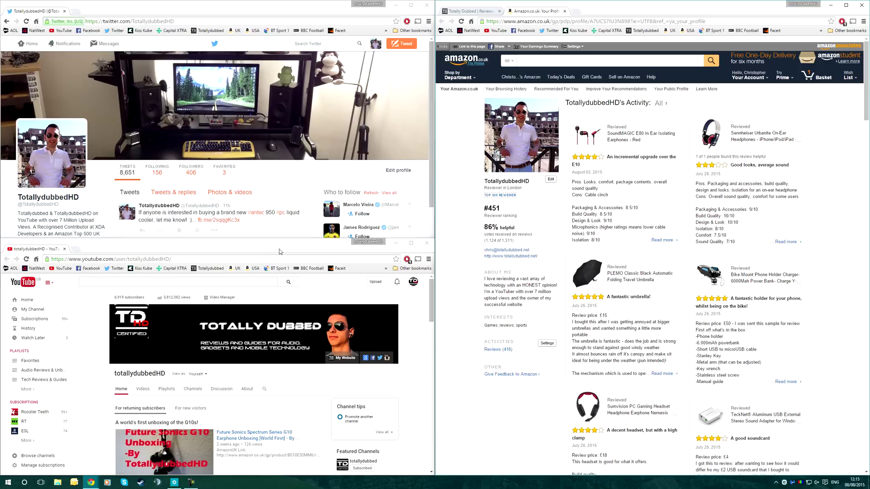
Step: Snap the YouTube window to the left half and minimize the Amazon window
mouse_move(278, 253)
mouse_down()
mouse_move(265, 75)
mouse_move(1, 2)
mouse_up()
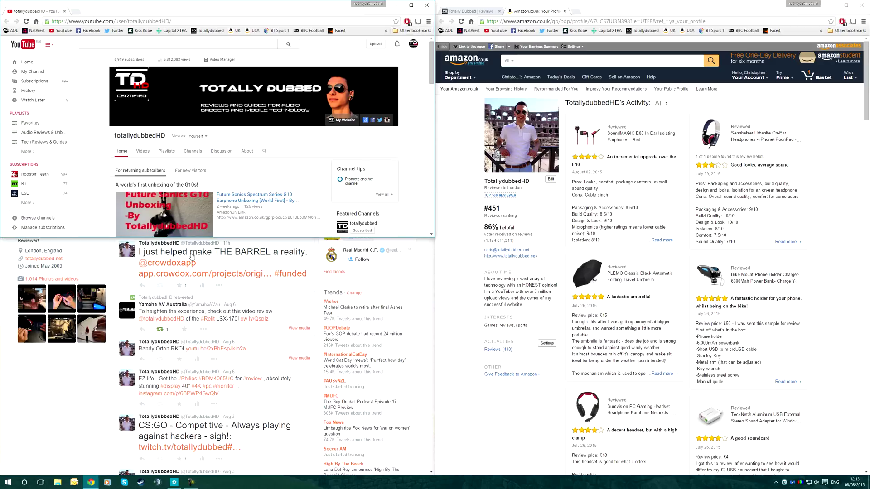
drag(321, 11, 1, 161)
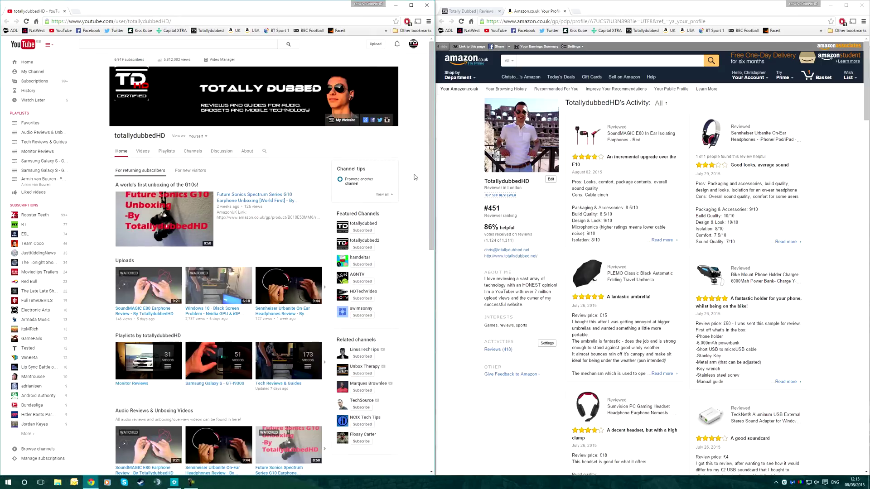
mouse_move(318, 10)
mouse_down()
mouse_move(557, 140)
mouse_move(540, 112)
mouse_up()
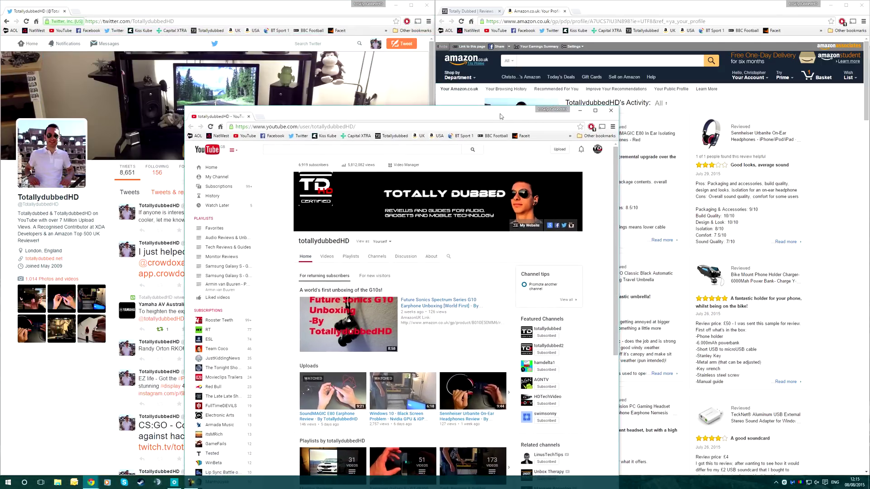
drag(539, 113, 0, 62)
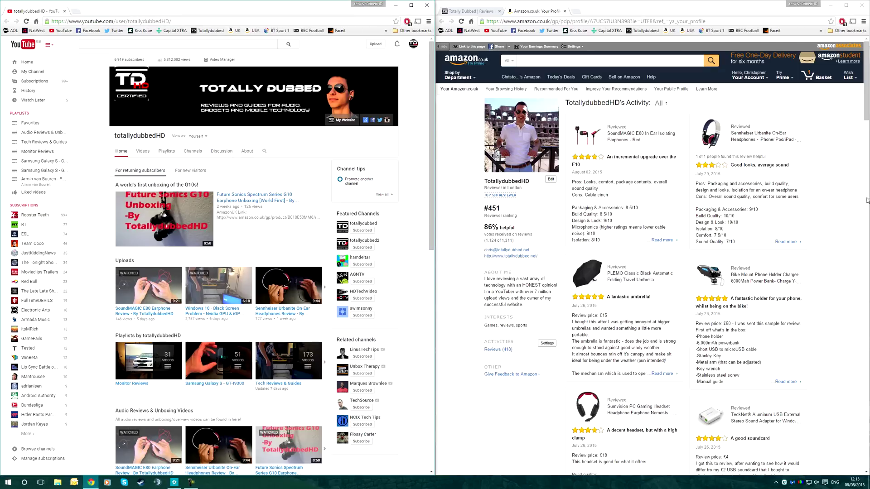
click(831, 5)
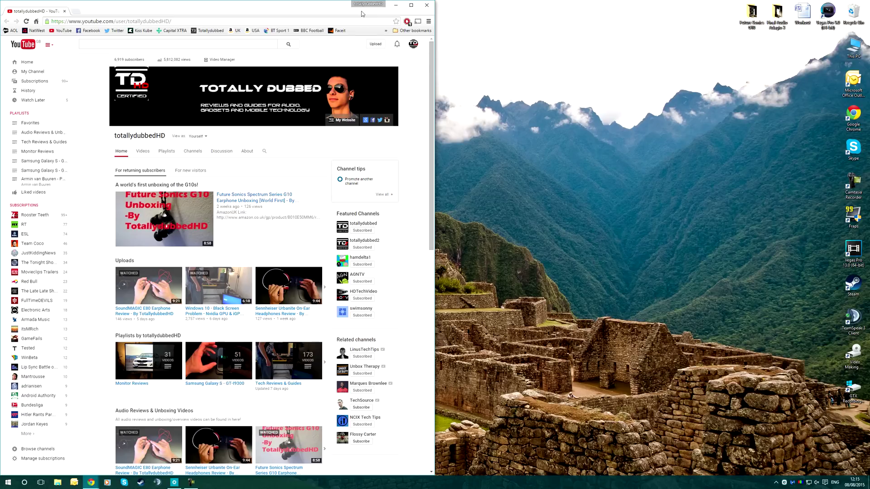
Step: Create Desktop 2, open a Chrome window there, and switch back to the first desktop
click(395, 5)
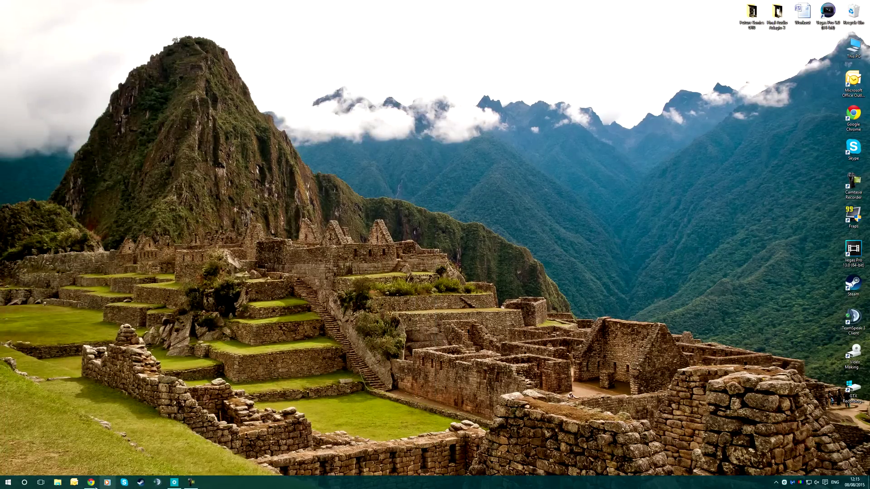
click(41, 482)
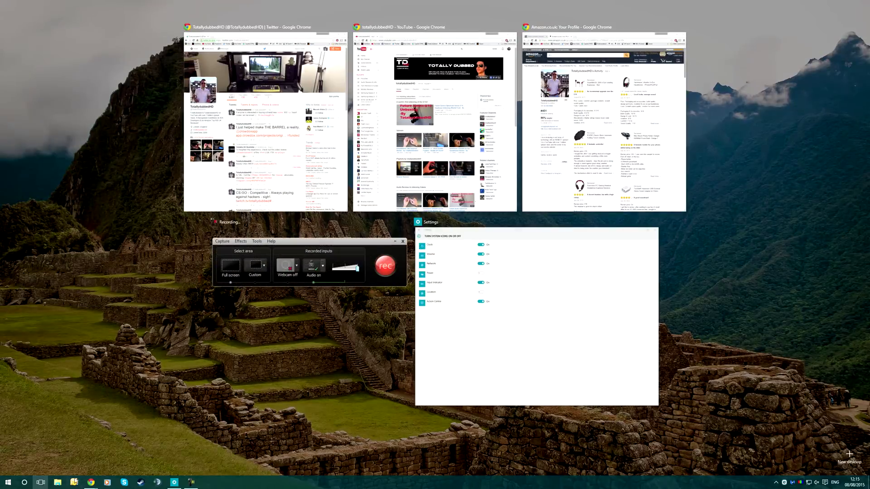
click(849, 456)
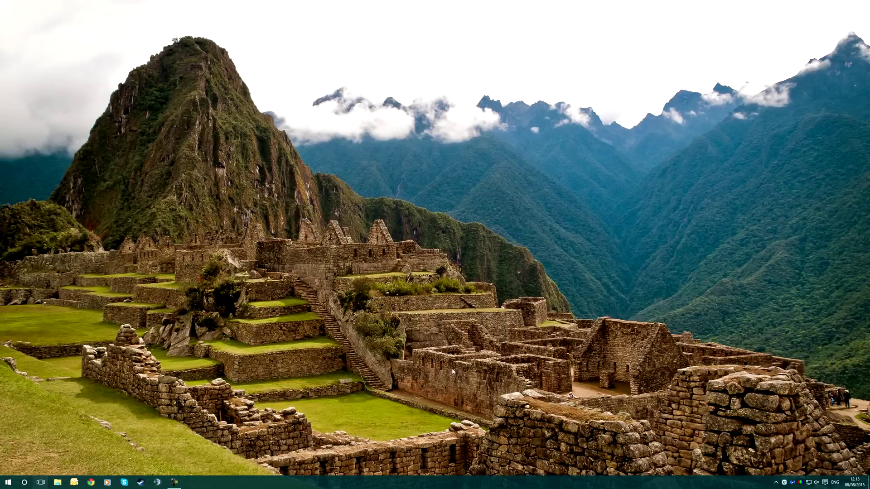
click(460, 458)
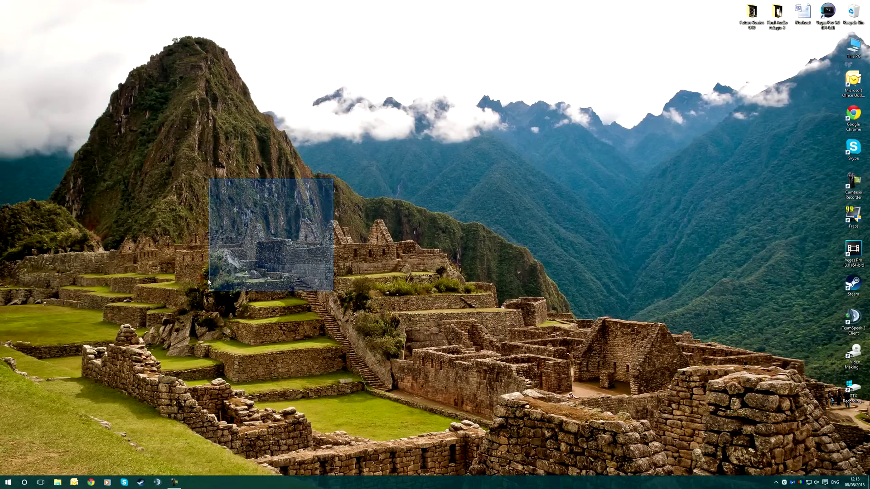
drag(352, 203, 207, 278)
click(90, 483)
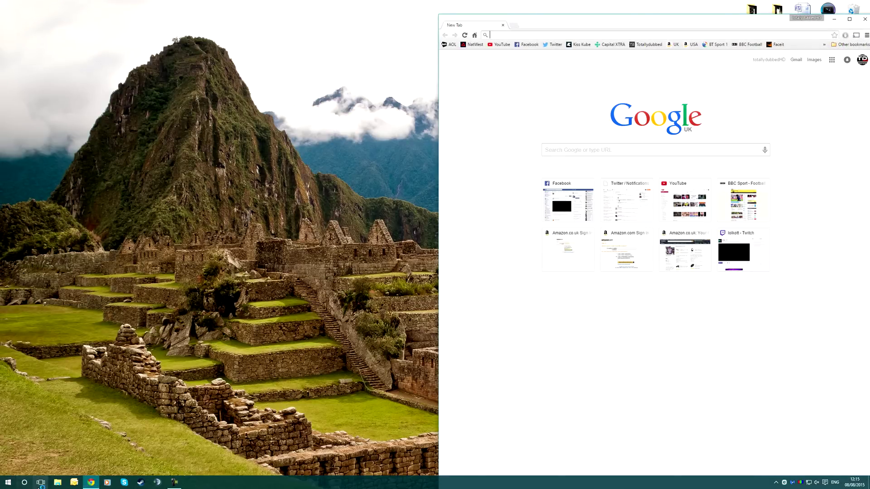
click(40, 482)
click(407, 467)
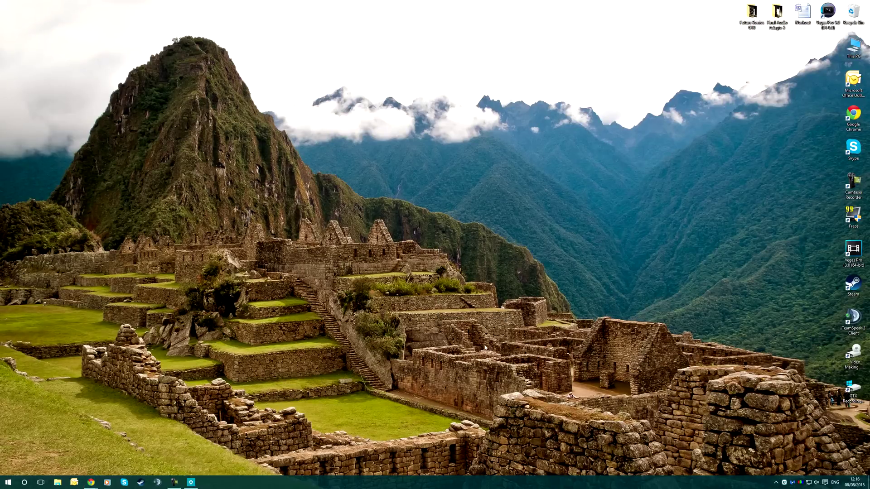
mouse_move(90, 483)
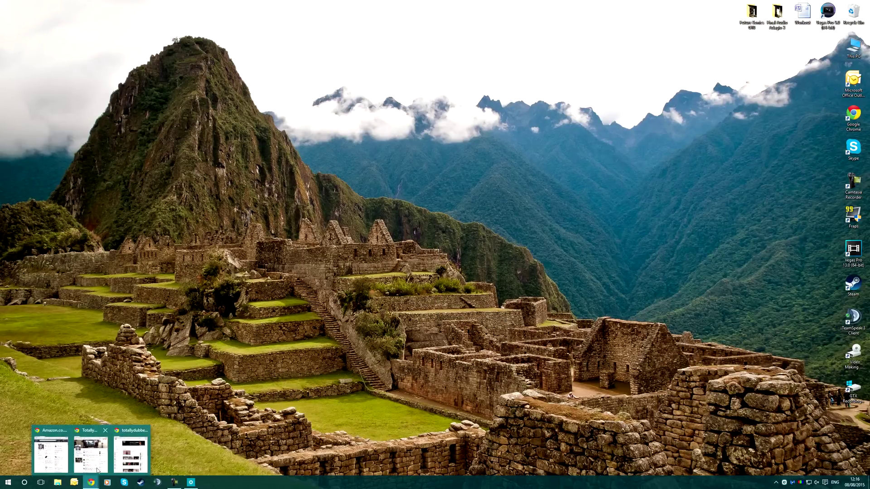
Step: Close the new-tab and Twitter Chrome windows
click(91, 449)
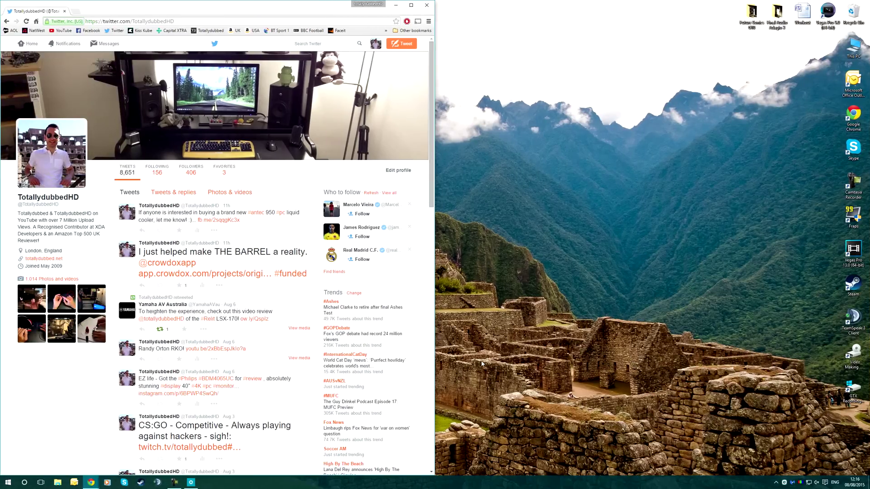
click(41, 483)
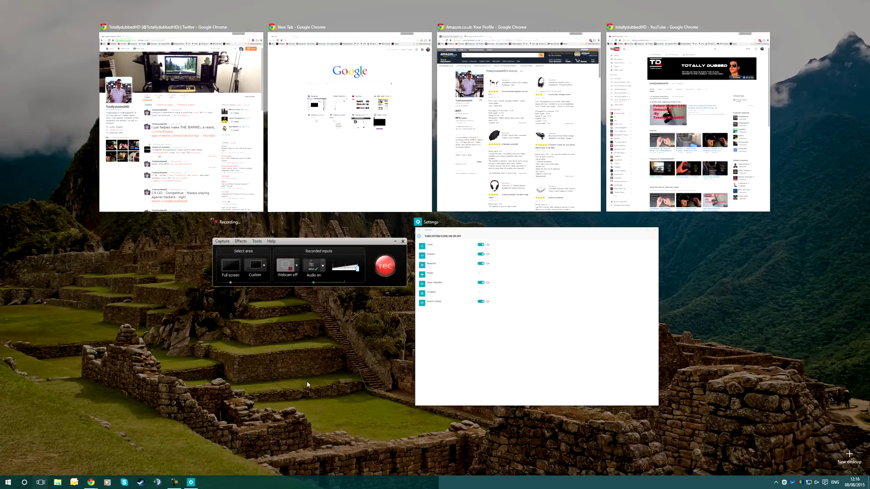
click(306, 381)
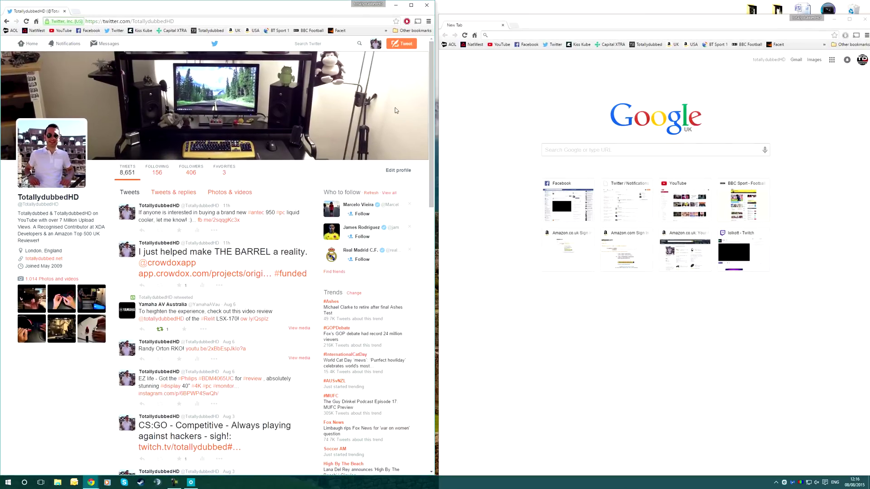
drag(778, 29, 741, 23)
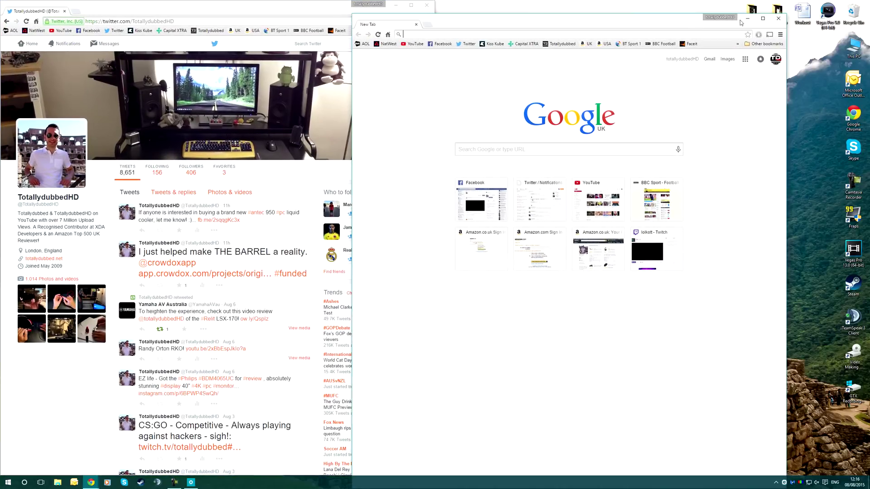
click(777, 22)
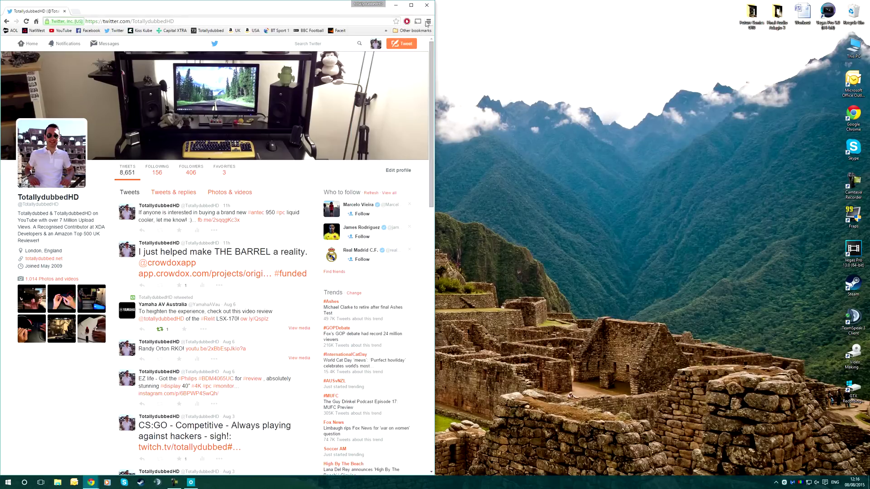
click(427, 7)
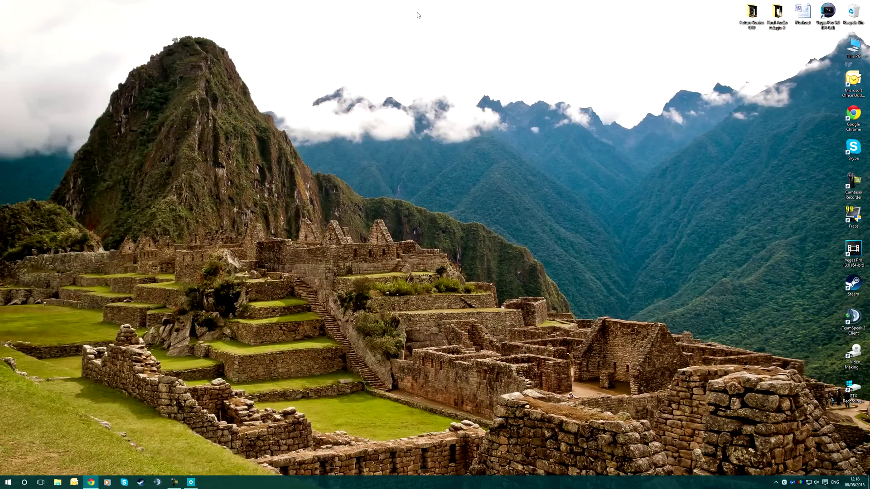
Step: Turn off the taskbar's Show Task View button
right_click(98, 485)
click(174, 417)
click(42, 482)
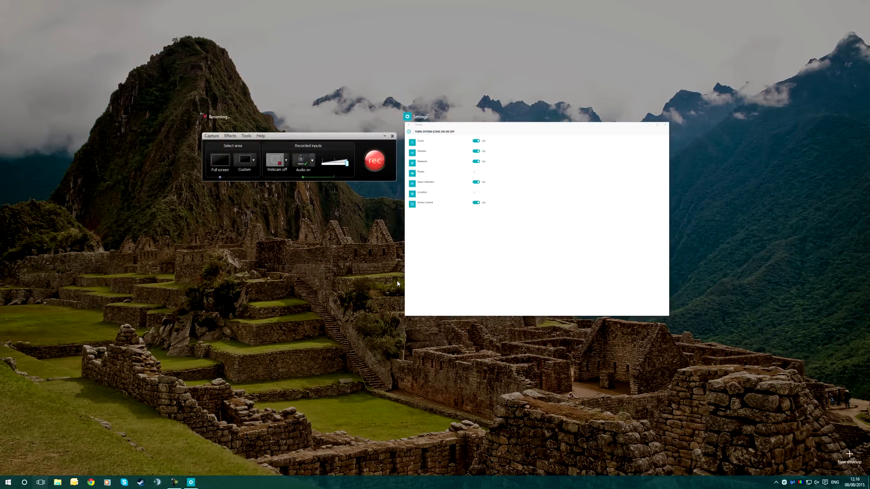
click(298, 343)
right_click(38, 485)
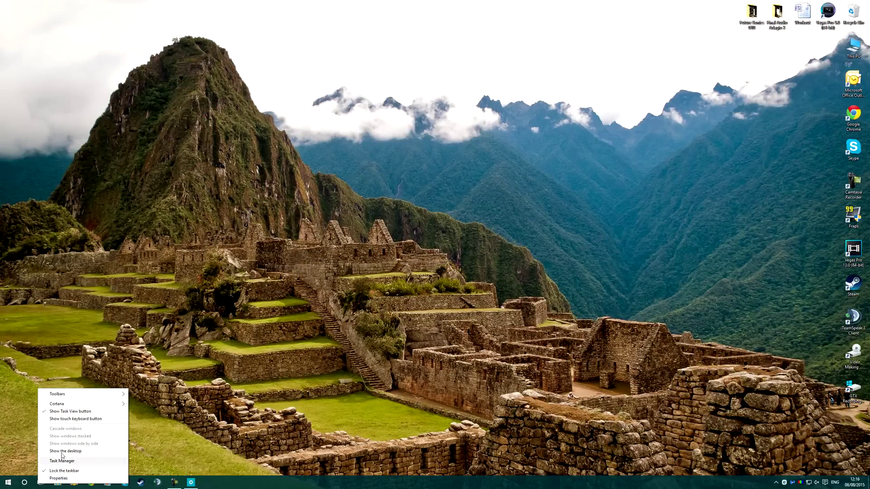
click(66, 412)
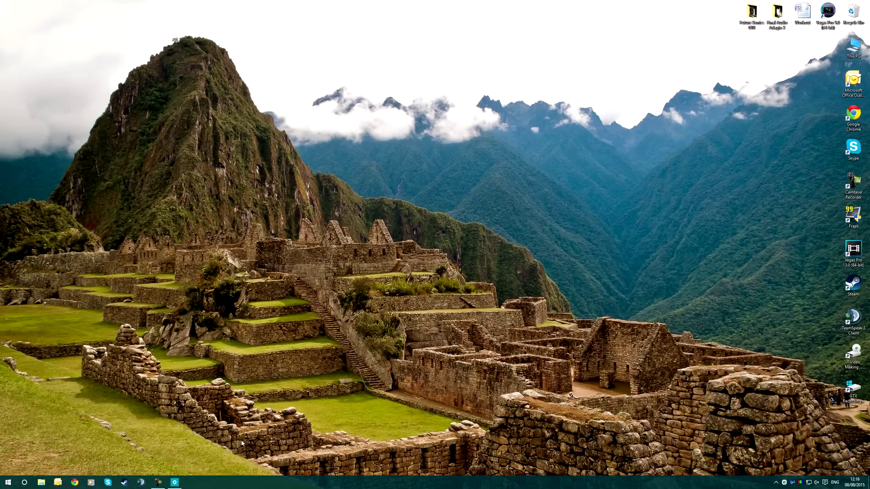
click(24, 483)
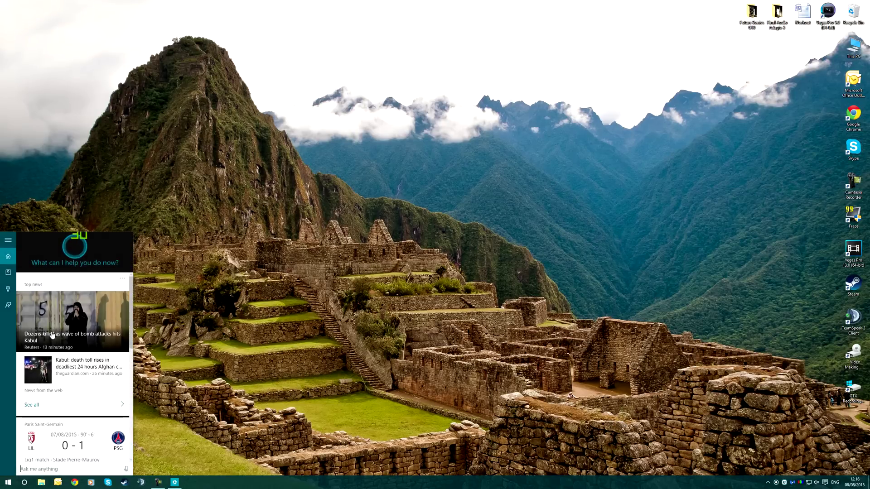
scroll(53, 334, down, 2)
scroll(55, 338, down, 2)
scroll(58, 342, up, 2)
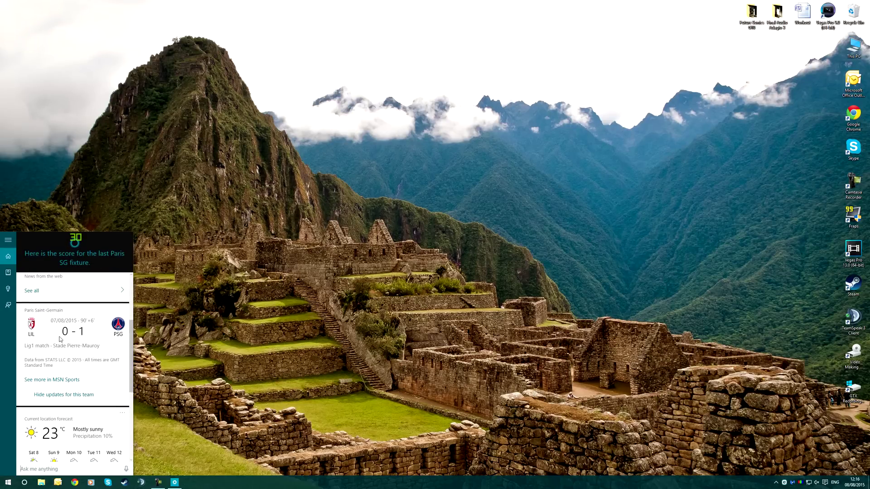
scroll(63, 344, down, 2)
scroll(77, 347, down, 2)
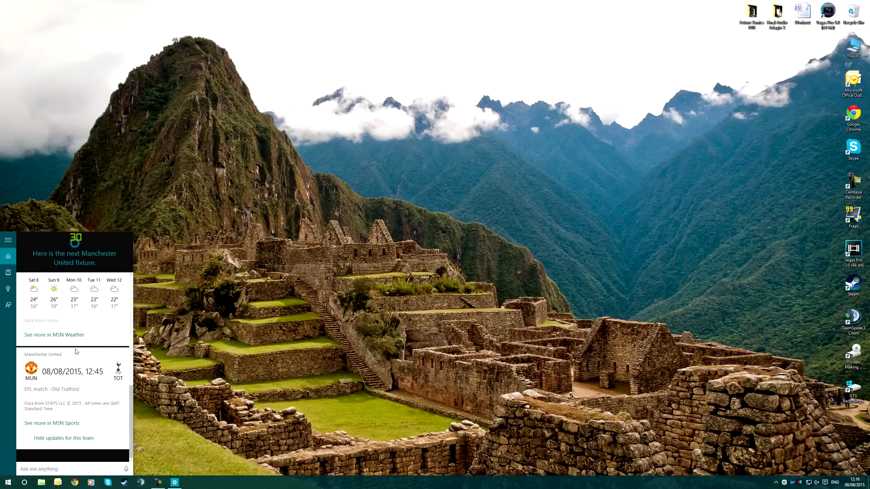
scroll(76, 352, up, 2)
scroll(85, 327, up, 2)
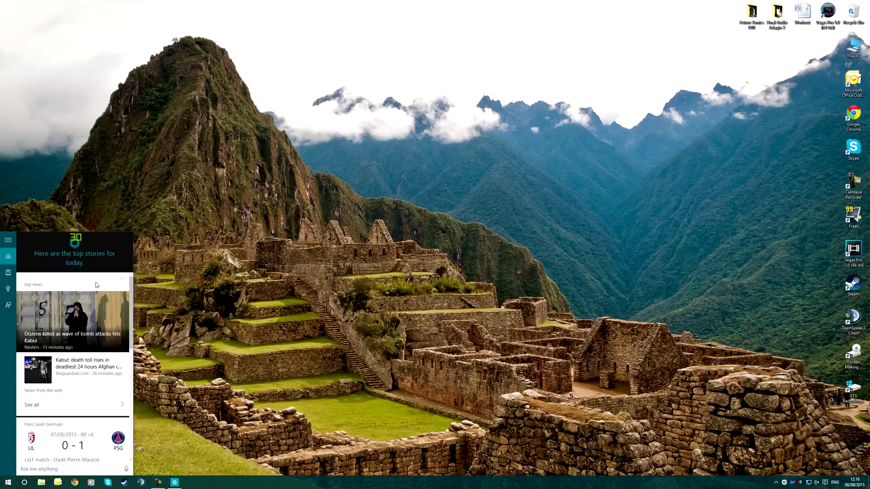
click(23, 482)
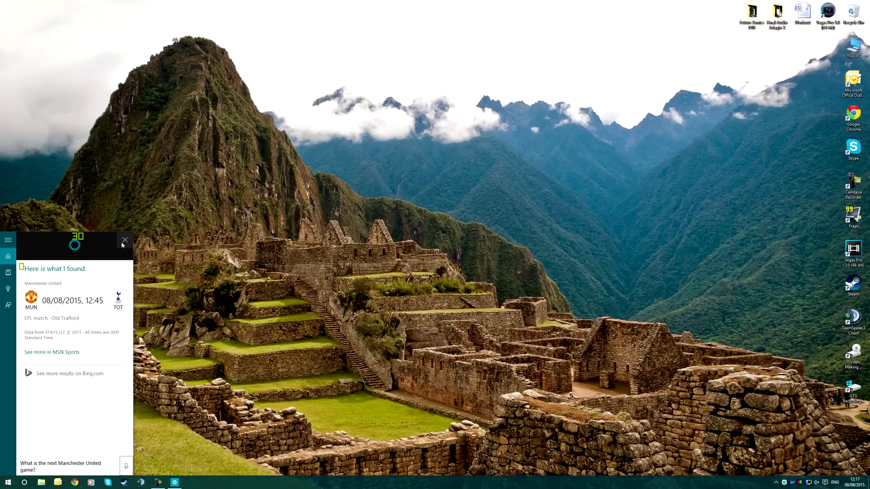
click(127, 240)
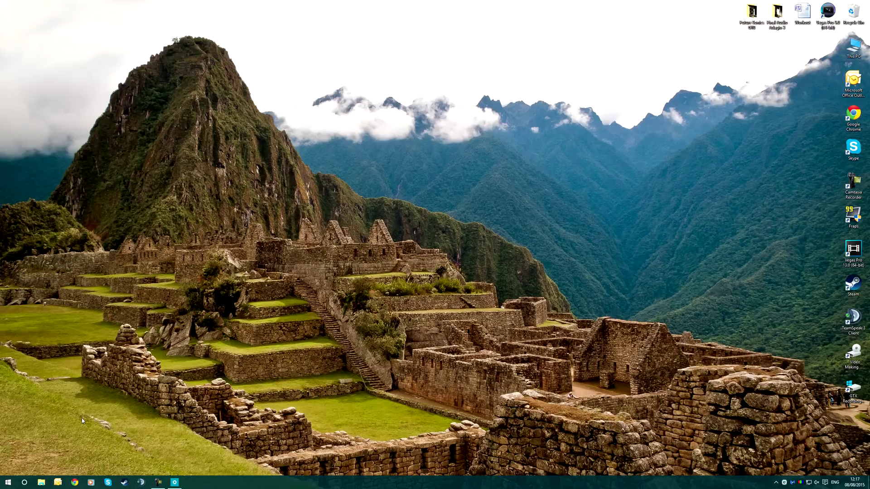
Step: Switch Cortana off in its notebook settings
right_click(24, 481)
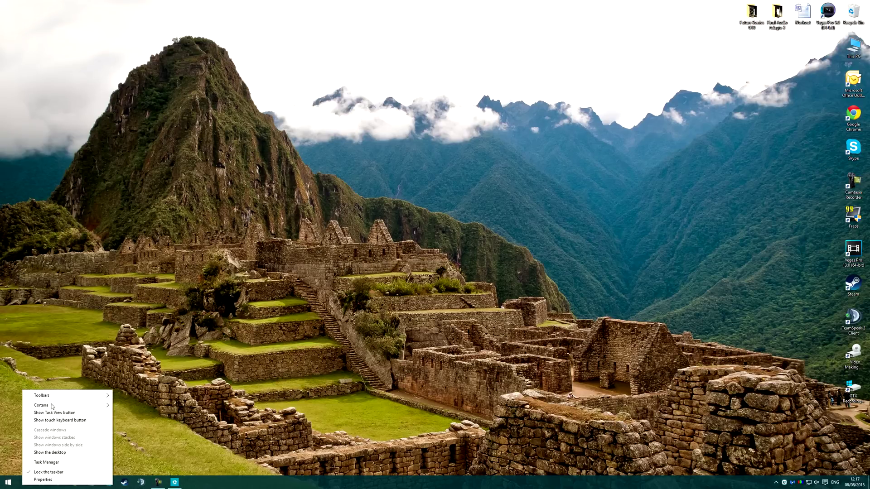
click(24, 483)
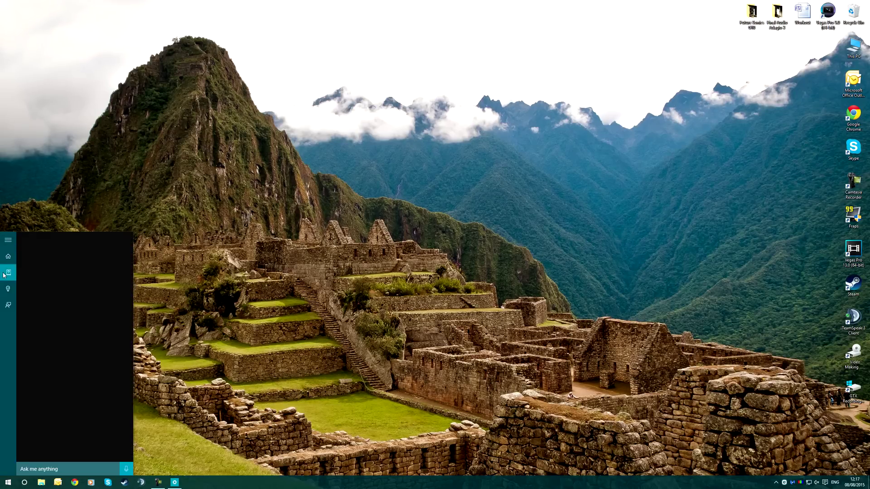
click(8, 273)
click(49, 286)
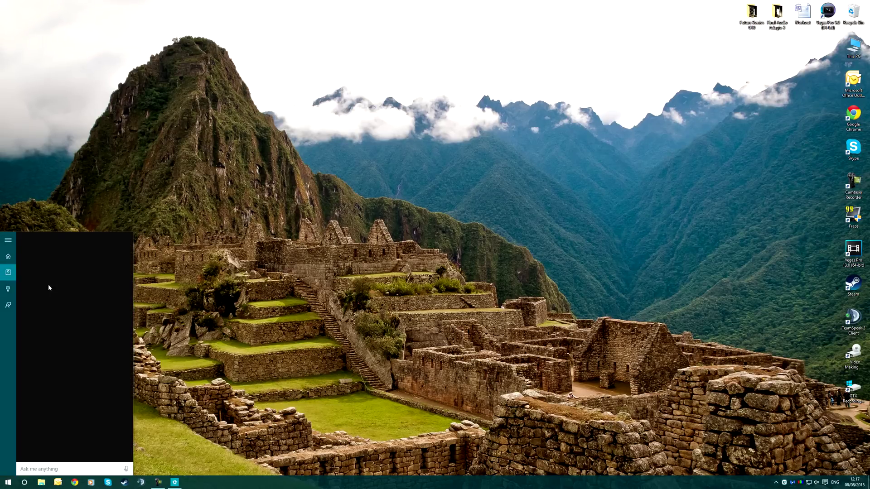
click(31, 268)
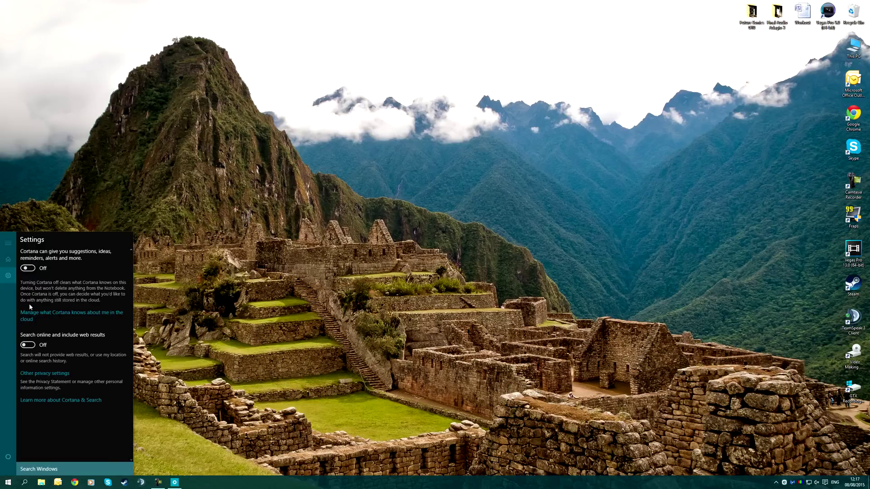
click(8, 275)
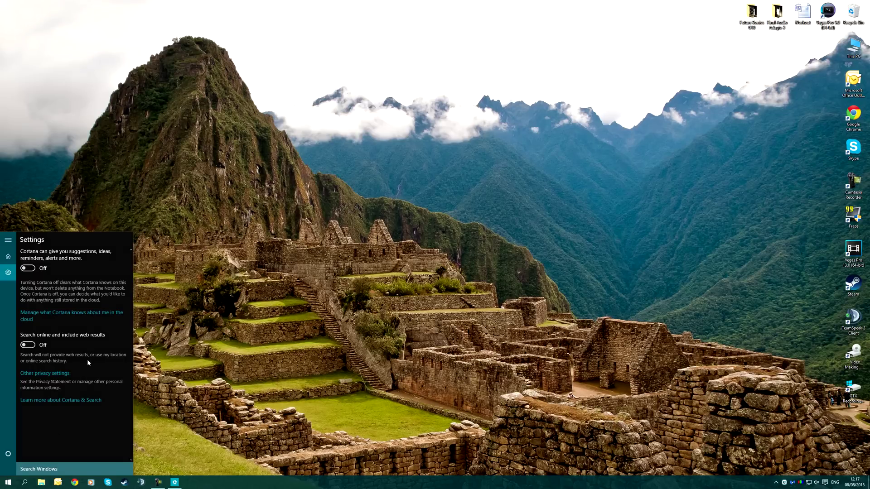
Step: Set the taskbar search icon to Hidden
click(9, 256)
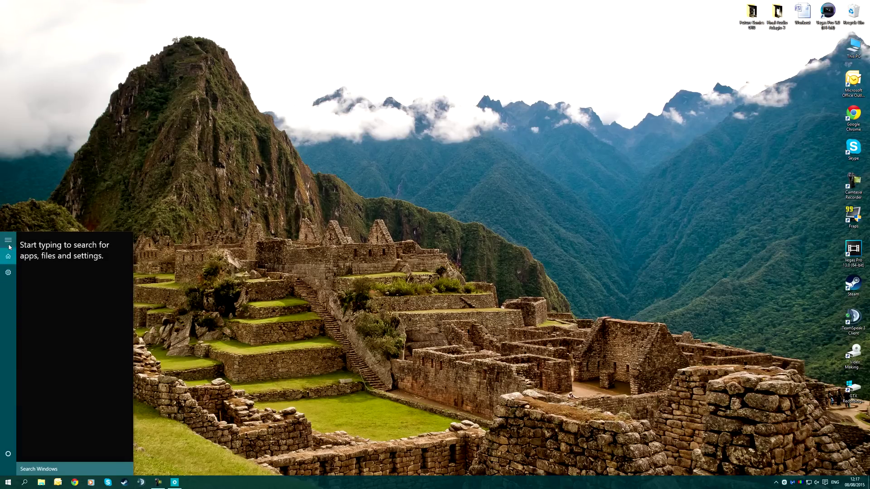
click(22, 483)
right_click(25, 483)
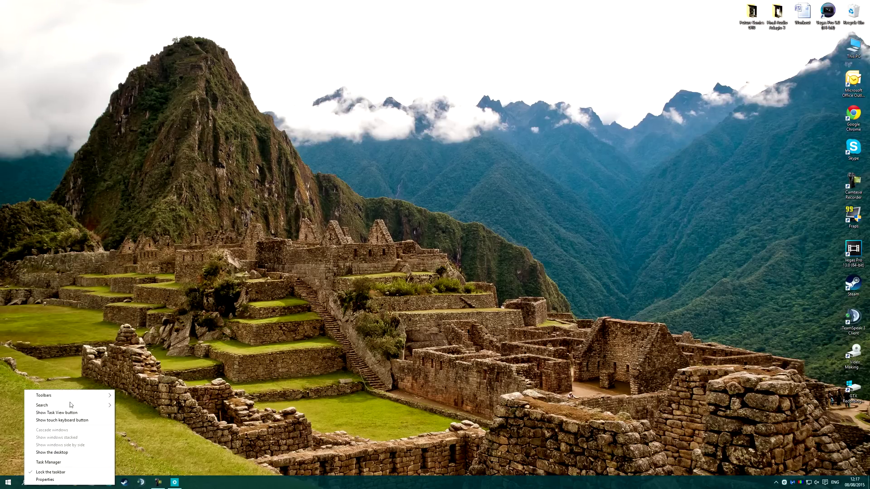
click(131, 405)
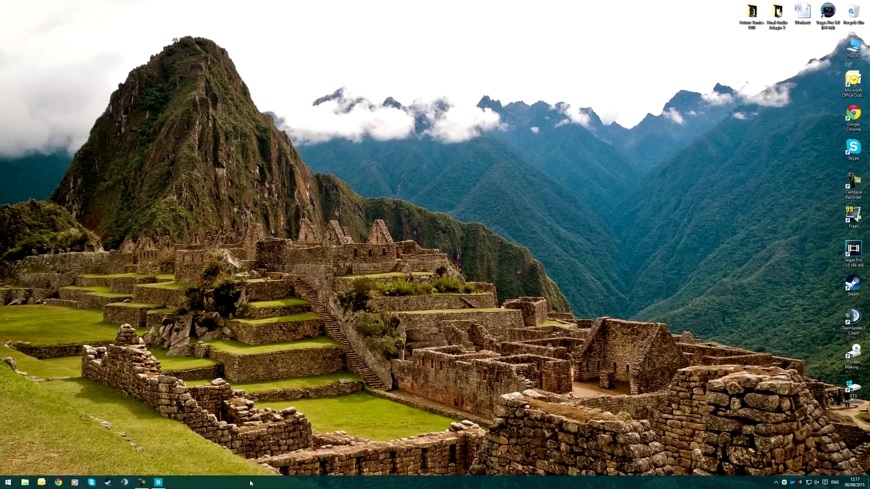
Step: Open Privacy settings and browse the Location, Camera and Microphone pages
click(162, 483)
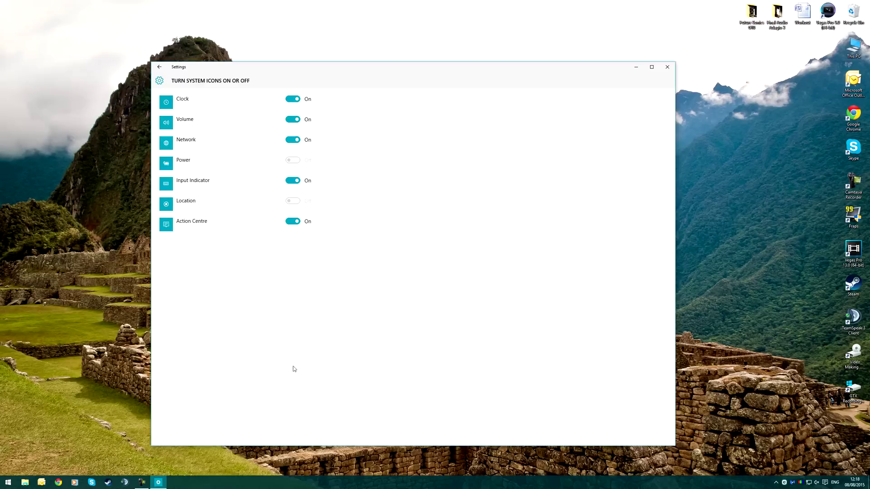
click(157, 69)
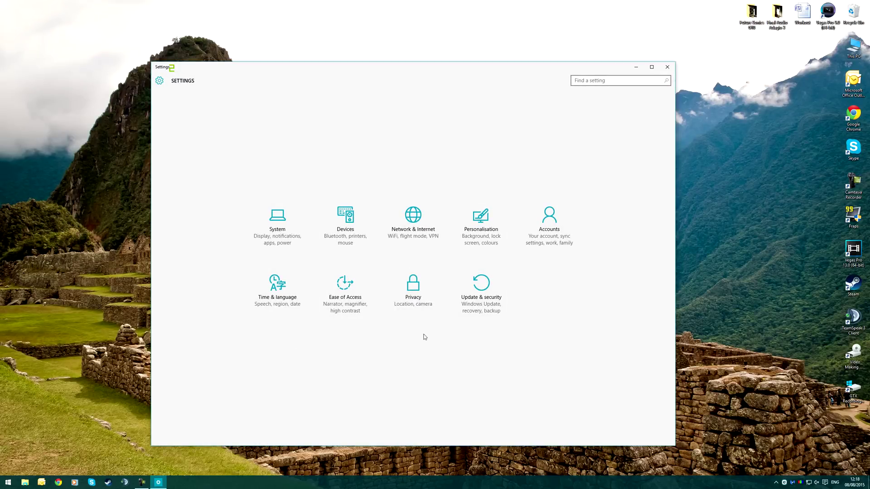
click(392, 315)
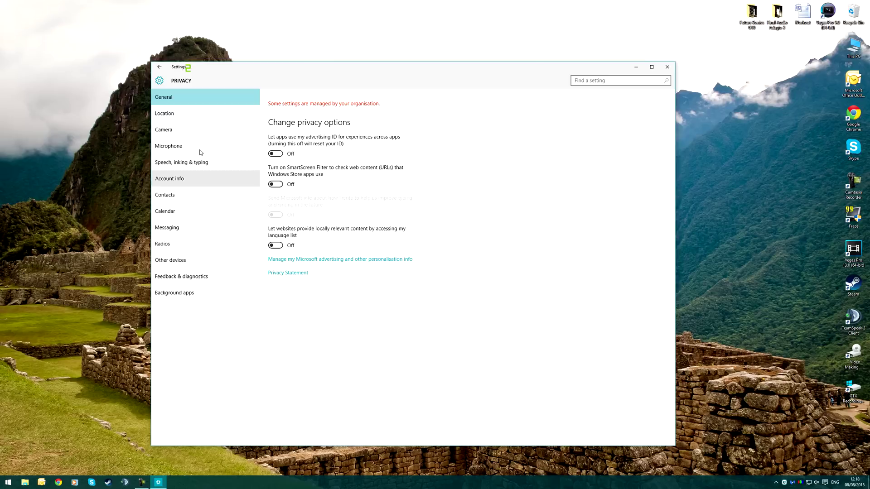
click(191, 116)
click(194, 130)
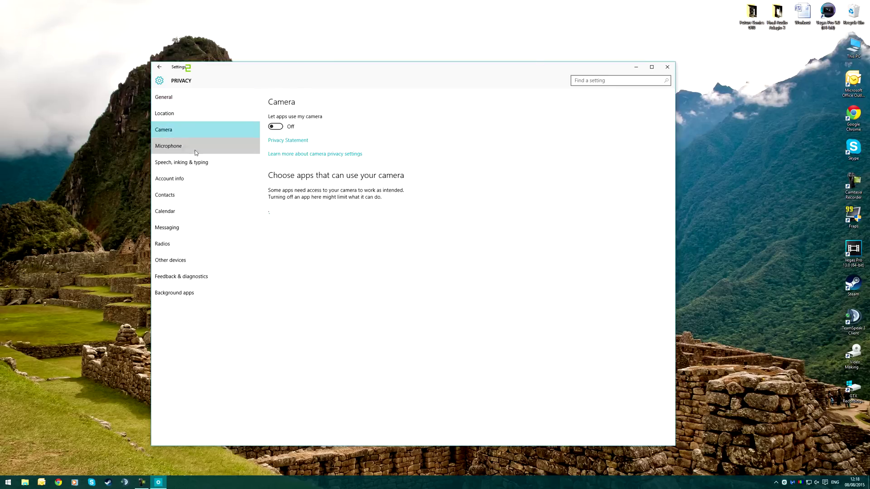
click(193, 146)
click(184, 116)
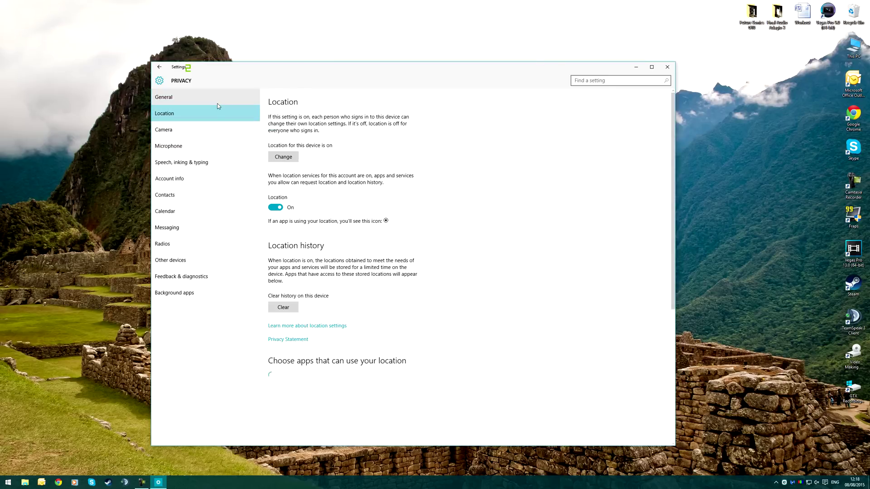
click(180, 97)
click(193, 114)
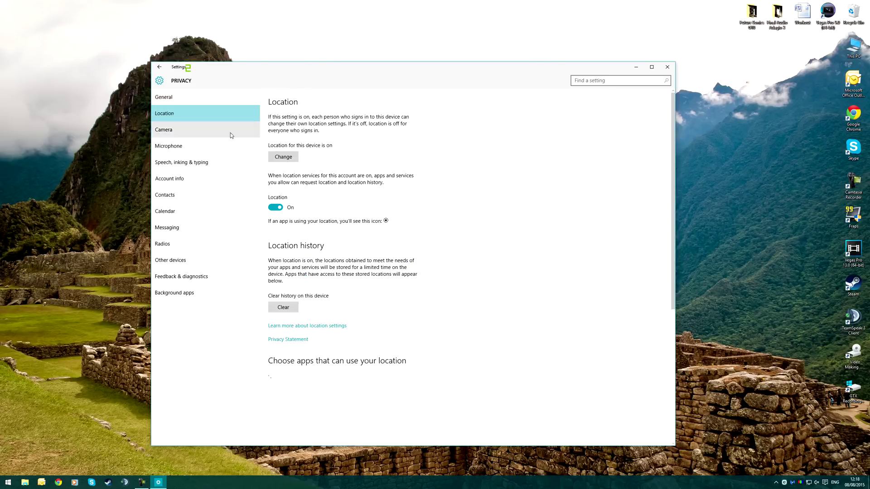
Step: Switch device location off and clear the location history
click(284, 157)
click(253, 129)
click(389, 165)
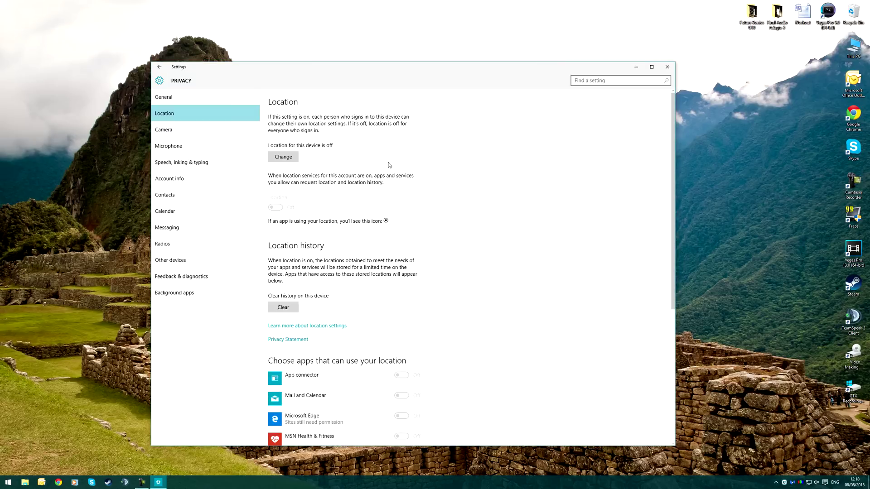
click(178, 129)
click(179, 112)
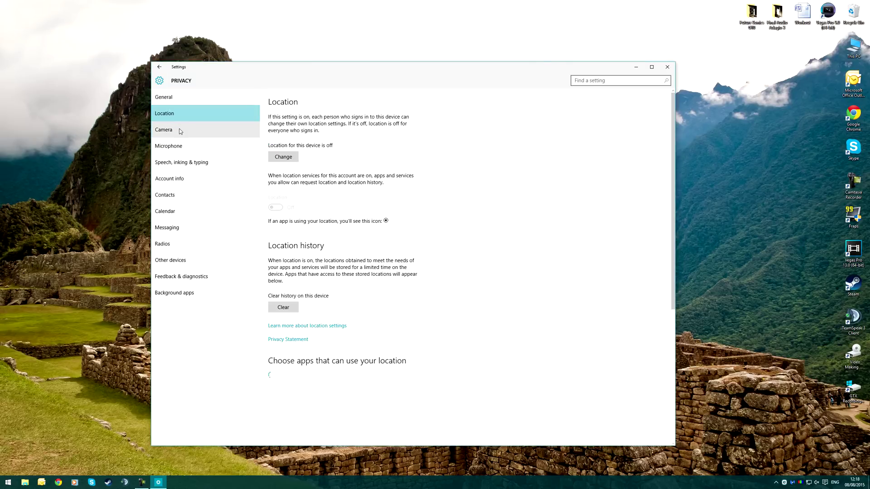
click(292, 309)
Step: Turn off speech, inking and typing personalisation
click(204, 129)
click(197, 144)
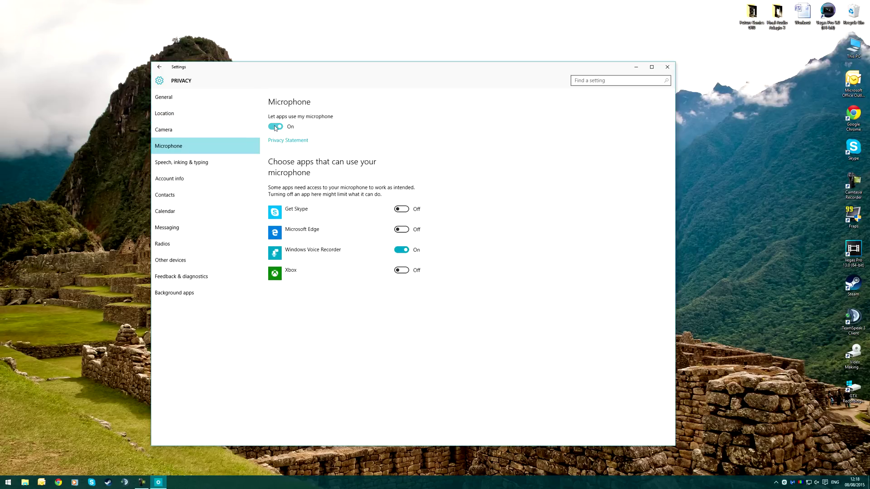
click(203, 163)
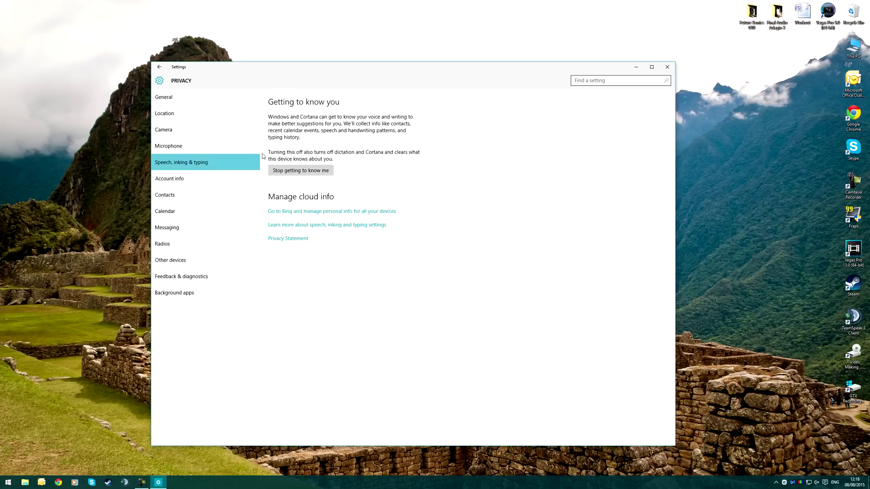
click(309, 171)
click(341, 154)
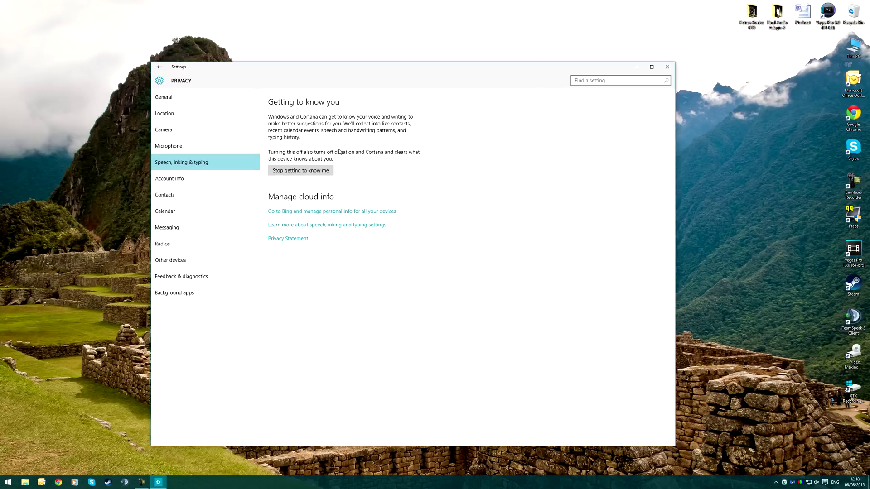
Step: Block apps from accessing the calendar and messages
click(184, 196)
click(191, 211)
click(275, 127)
click(188, 234)
click(275, 126)
Step: Stop Food & Drink, Health & Fitness and Travel running in the background
click(175, 241)
click(194, 260)
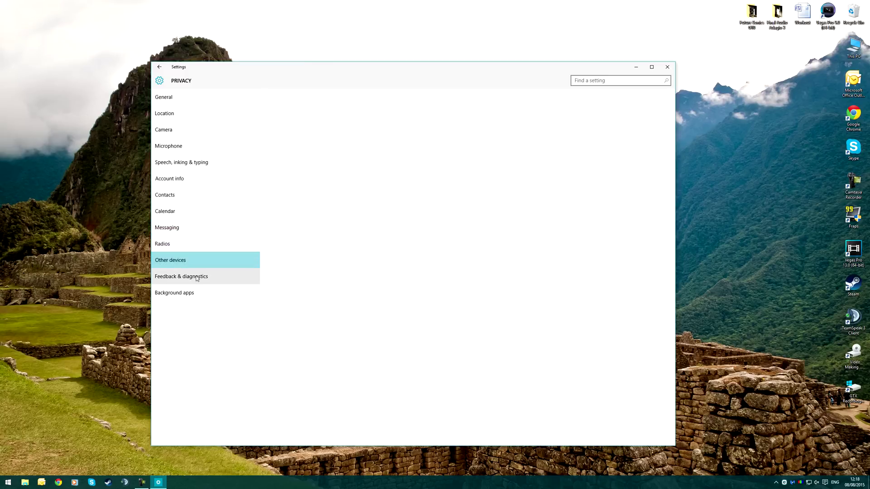
click(196, 278)
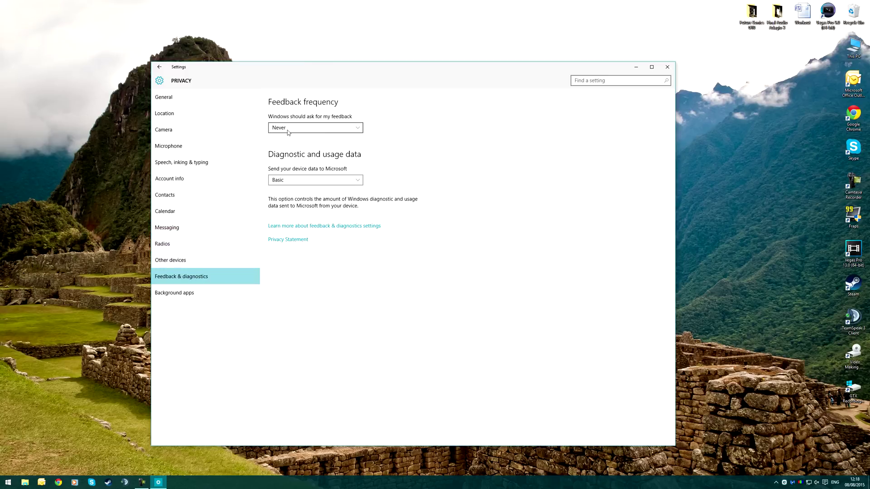
click(201, 297)
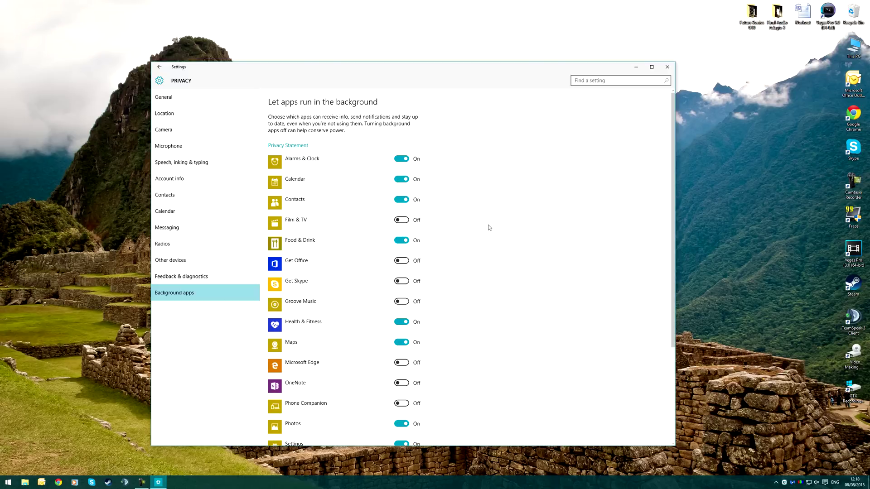
click(415, 246)
scroll(546, 254, down, 4)
click(401, 190)
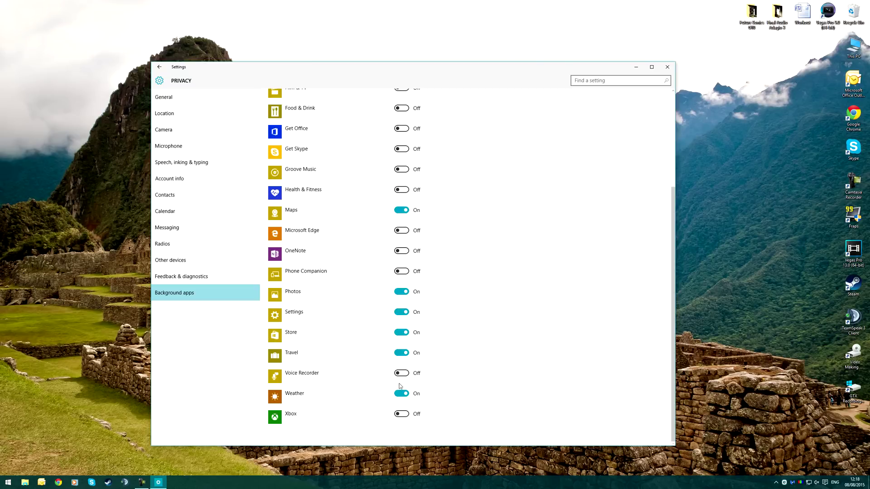
click(414, 356)
scroll(445, 346, up, 2)
scroll(447, 345, up, 3)
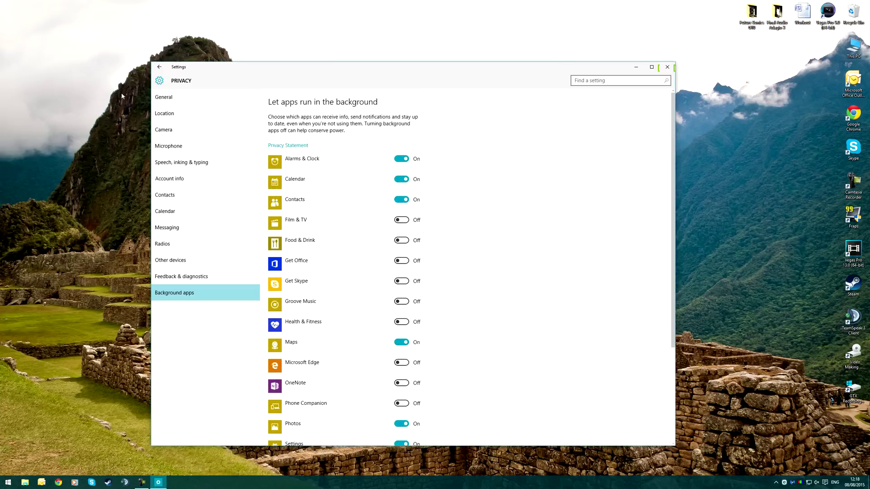
Step: Shrink Settings, open and close Control Panel, then view System settings and return home
click(159, 67)
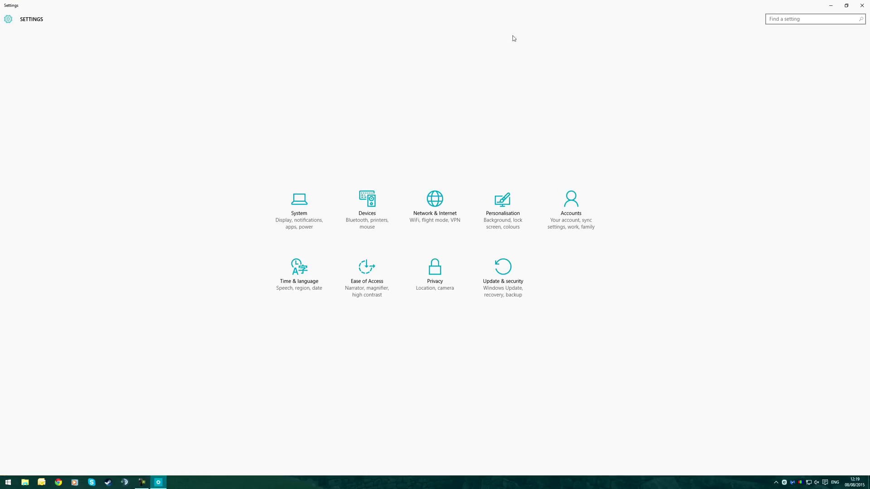
click(846, 5)
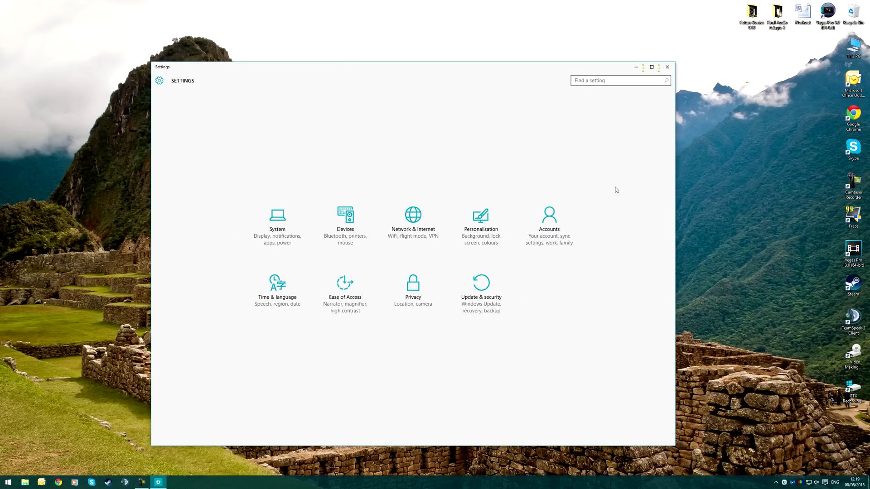
key(super)
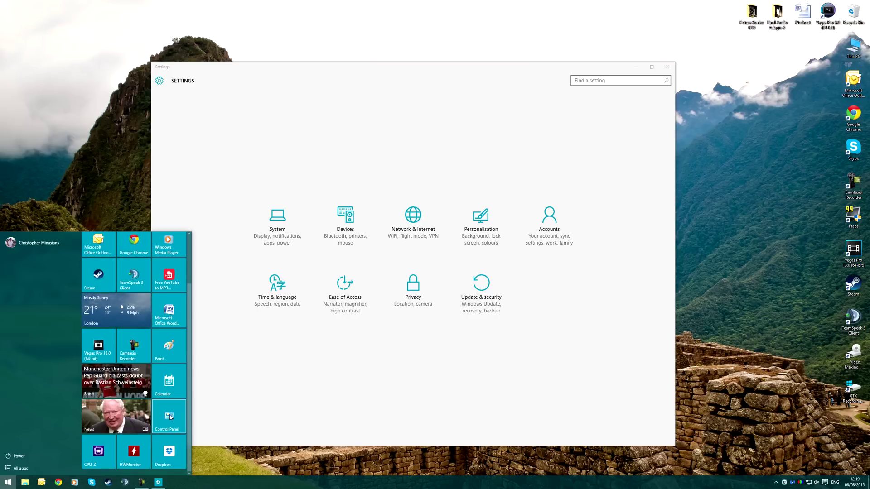
click(179, 409)
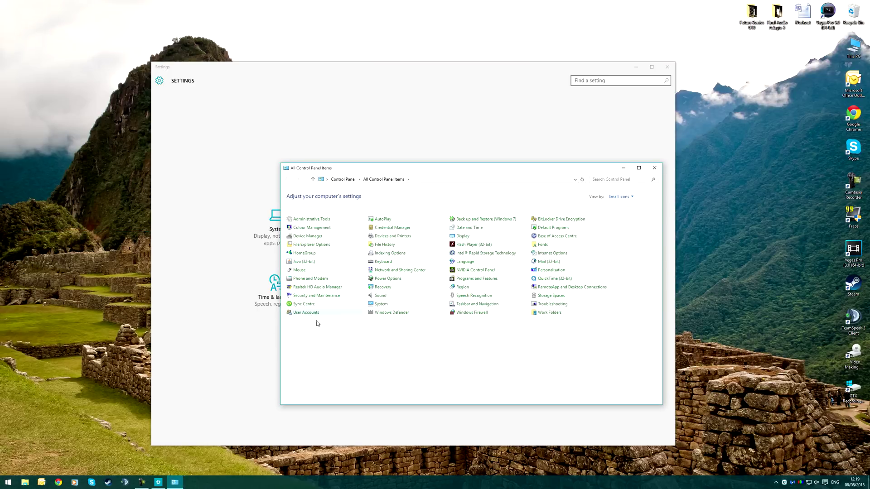
click(655, 168)
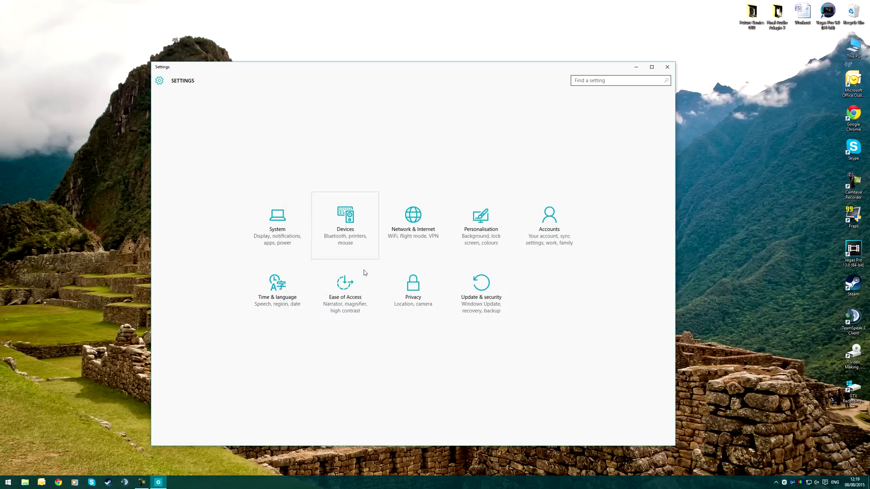
click(279, 222)
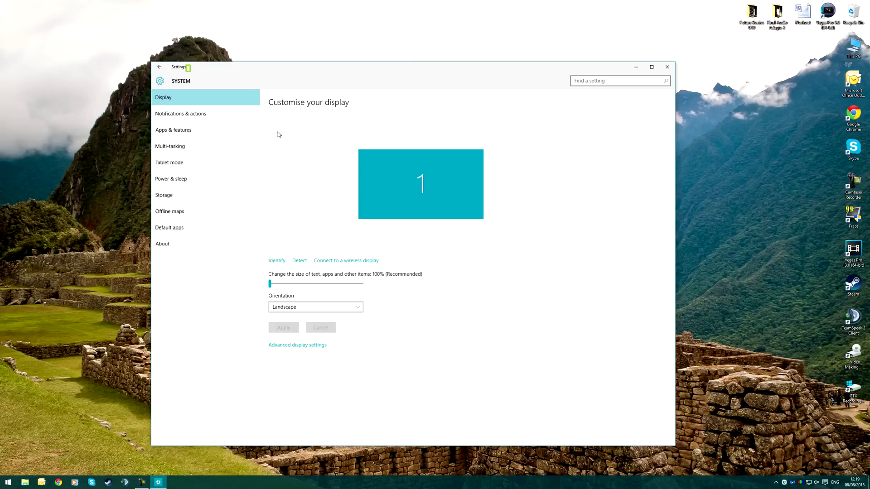
click(158, 67)
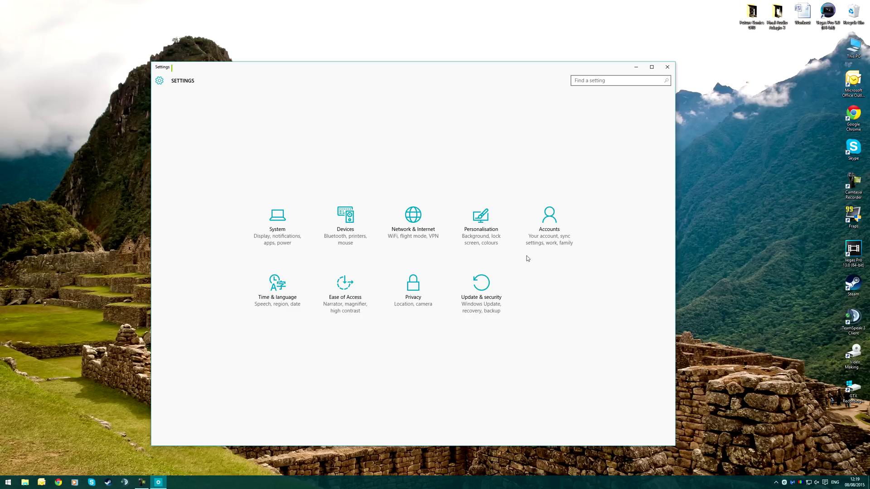
Step: Close Settings and dismiss the AutoPlay, updates and Dropbox notifications in Action Centre
click(668, 66)
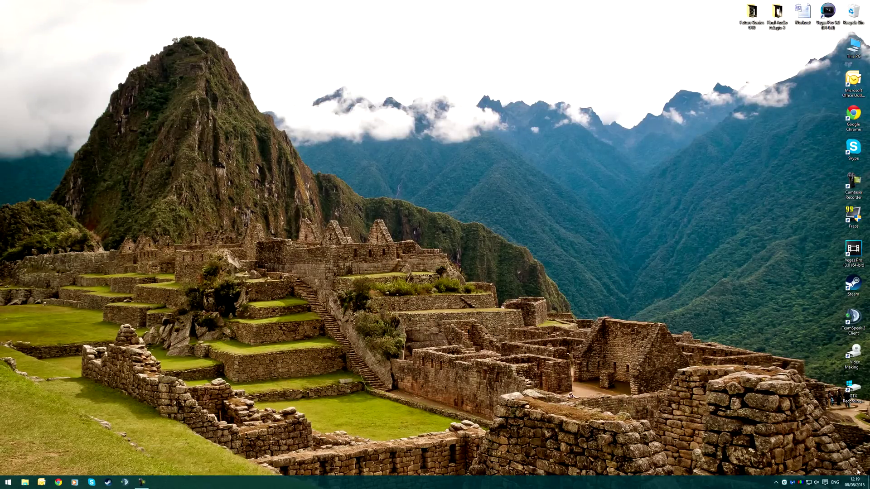
click(825, 483)
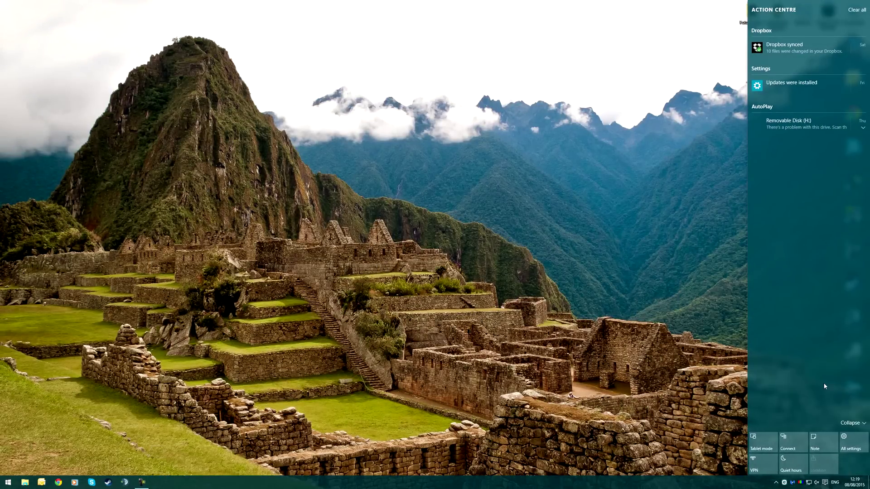
click(824, 139)
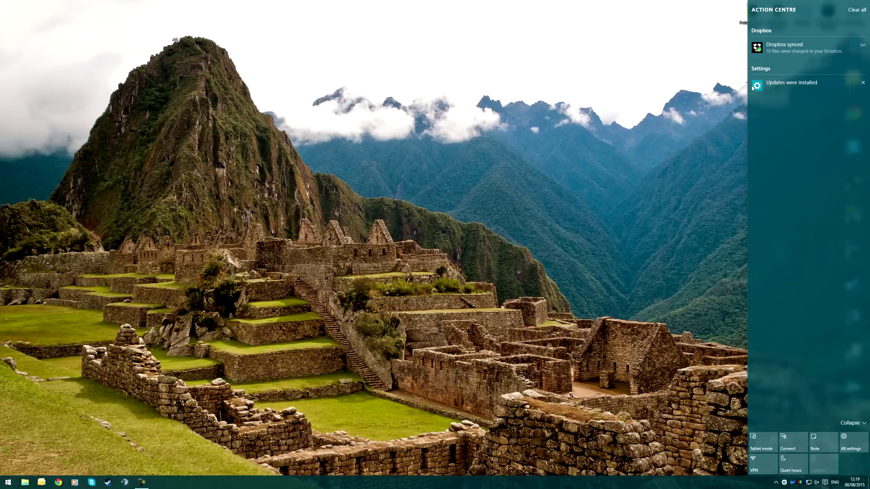
click(863, 85)
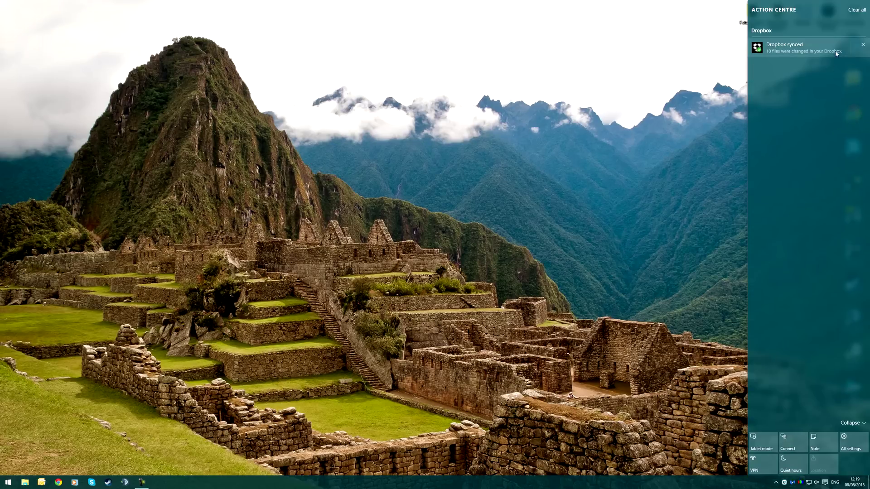
click(863, 47)
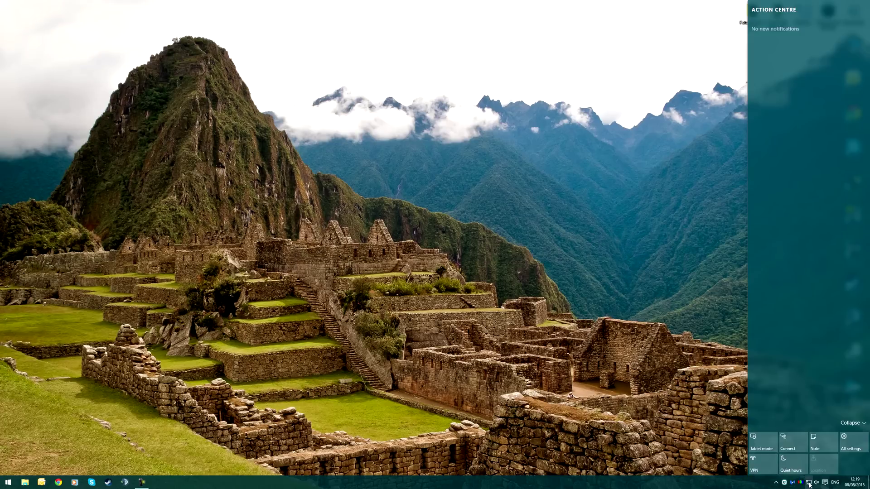
Step: Set the Action Centre and Input Indicator system icons to Off, then close Settings
click(825, 483)
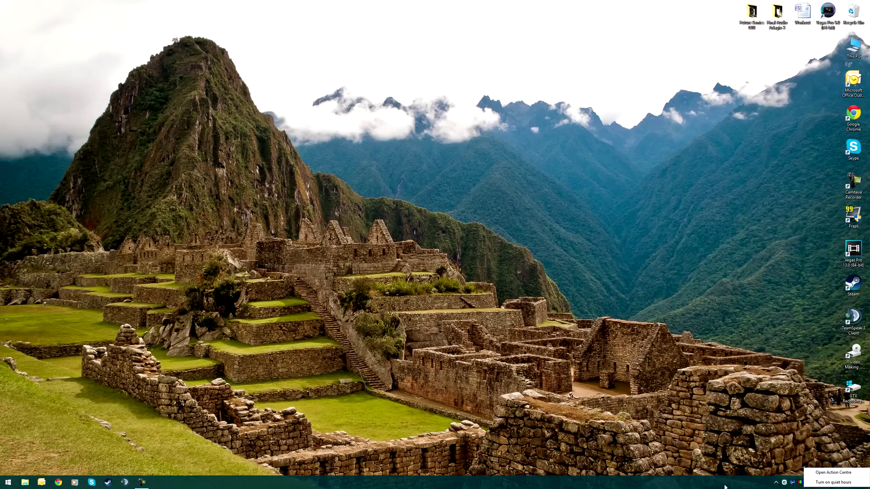
right_click(861, 485)
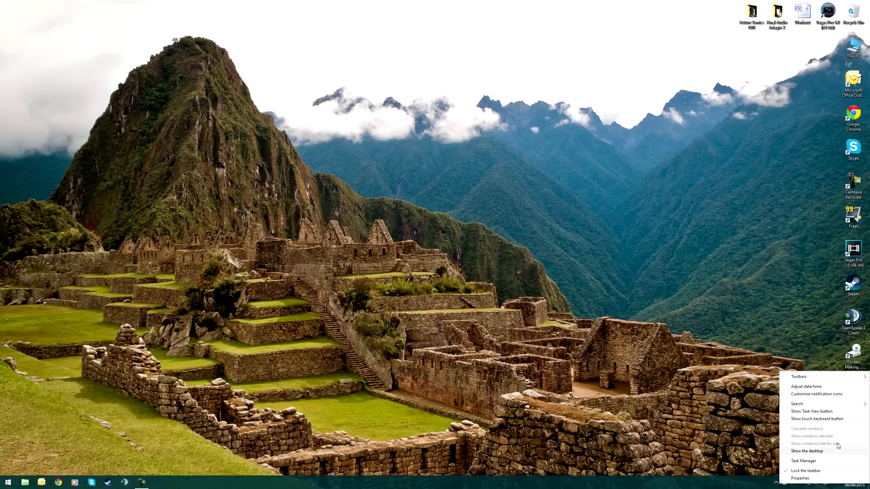
click(816, 395)
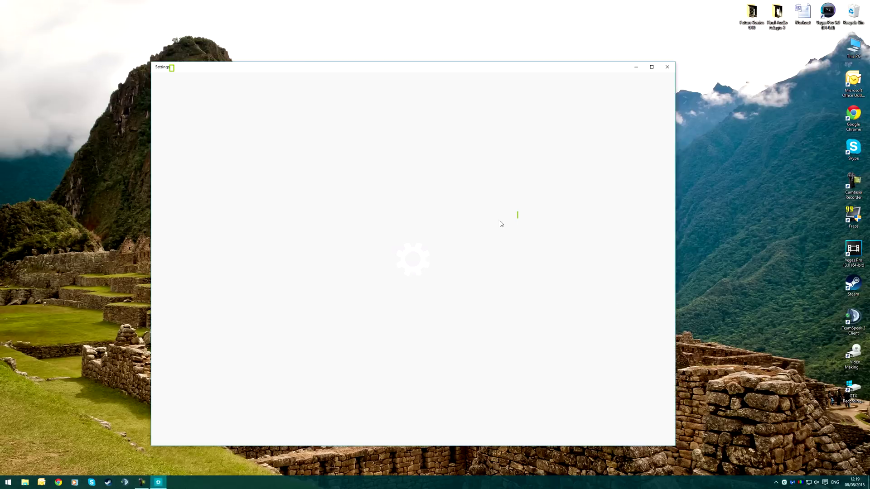
click(302, 176)
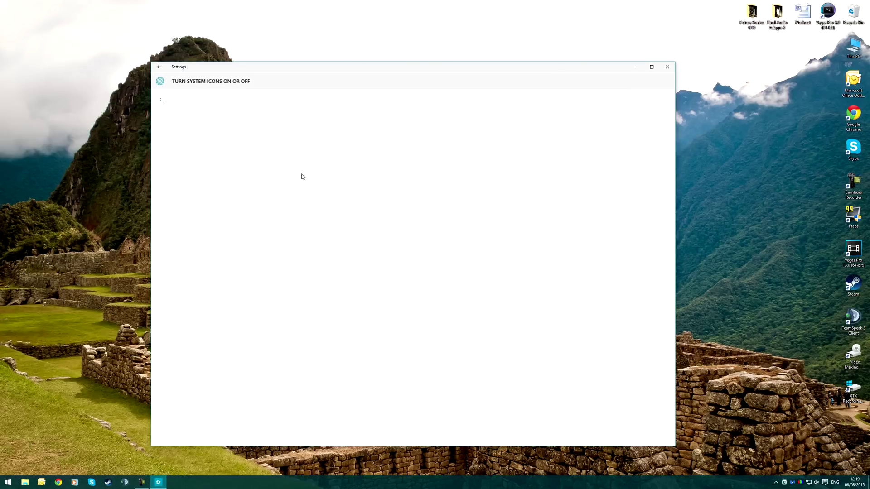
click(293, 222)
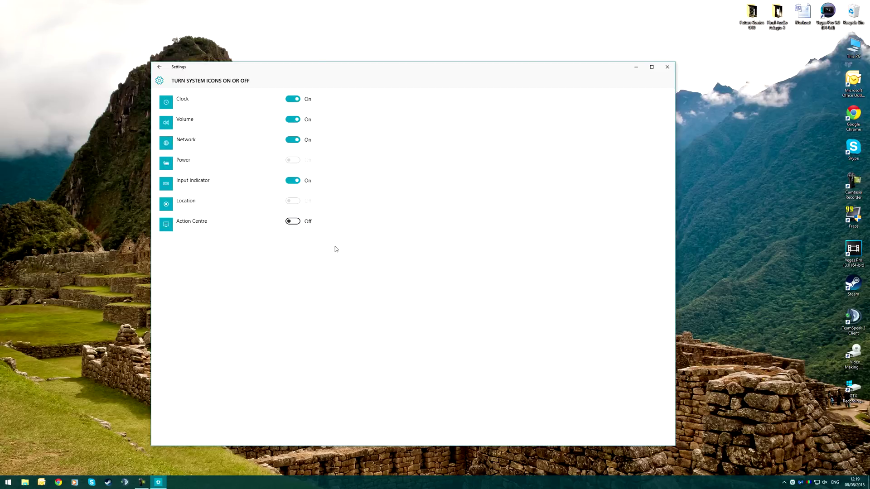
click(295, 181)
click(668, 68)
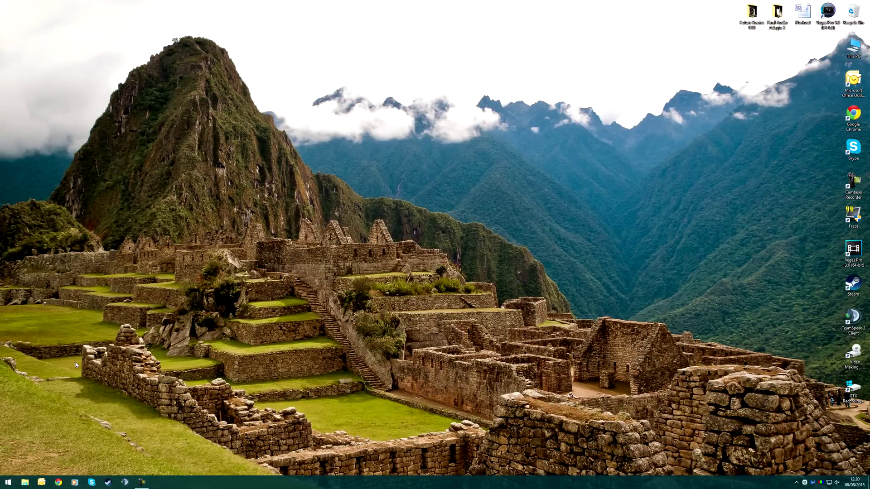
Step: Open the Start menu to show the live tiles, including London's weather
click(5, 483)
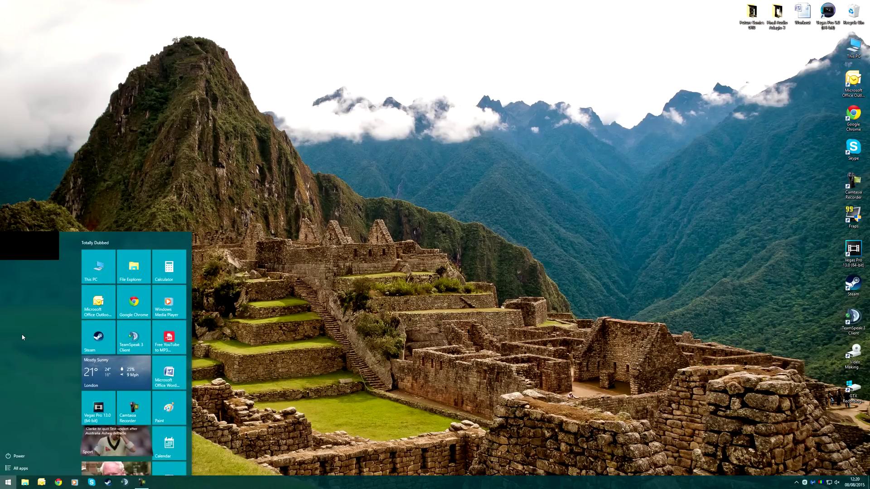
scroll(135, 361, down, 2)
scroll(136, 367, up, 2)
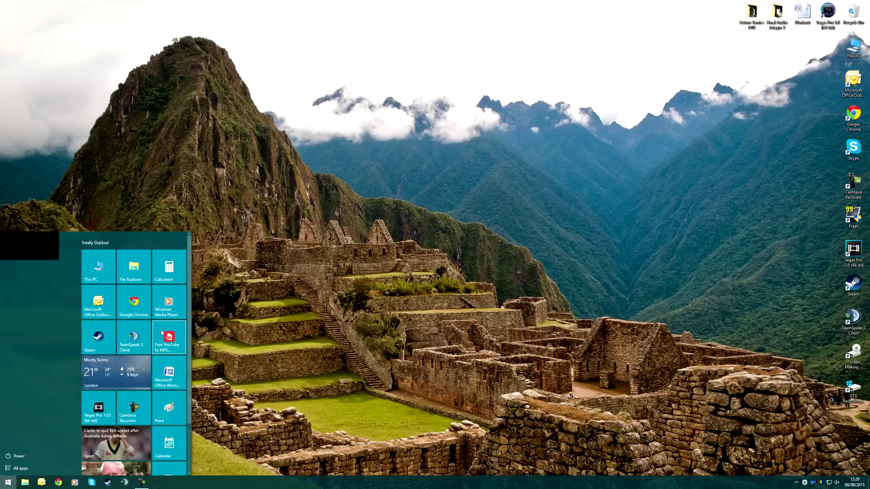
scroll(162, 332, down, 2)
scroll(161, 334, up, 2)
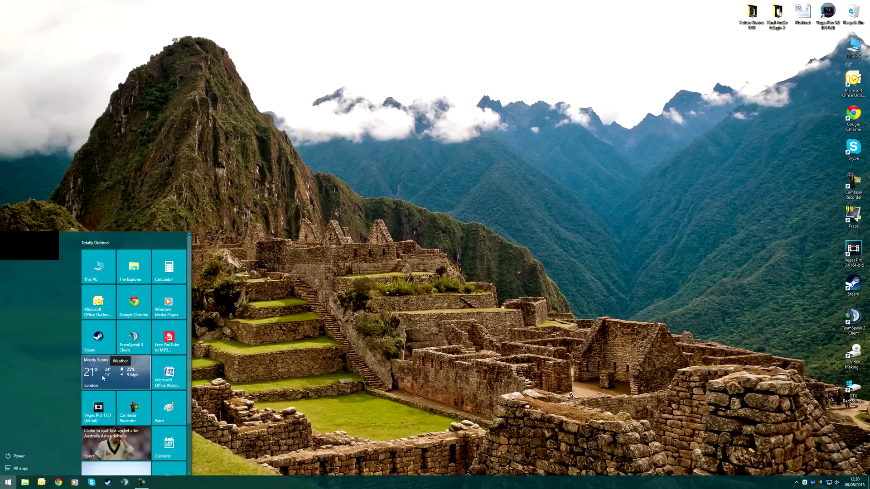
Step: Launch Weather from its tile and move its window showing London's 23° mostly sunny forecast
click(103, 378)
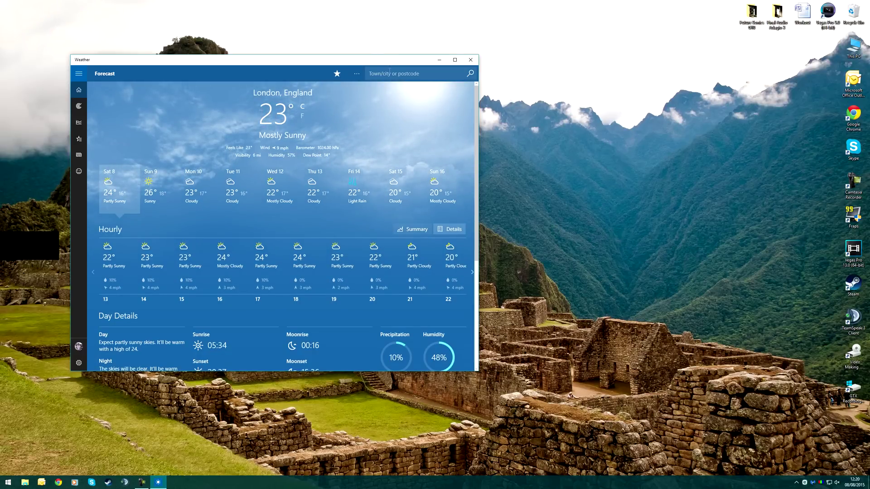
drag(364, 62, 459, 78)
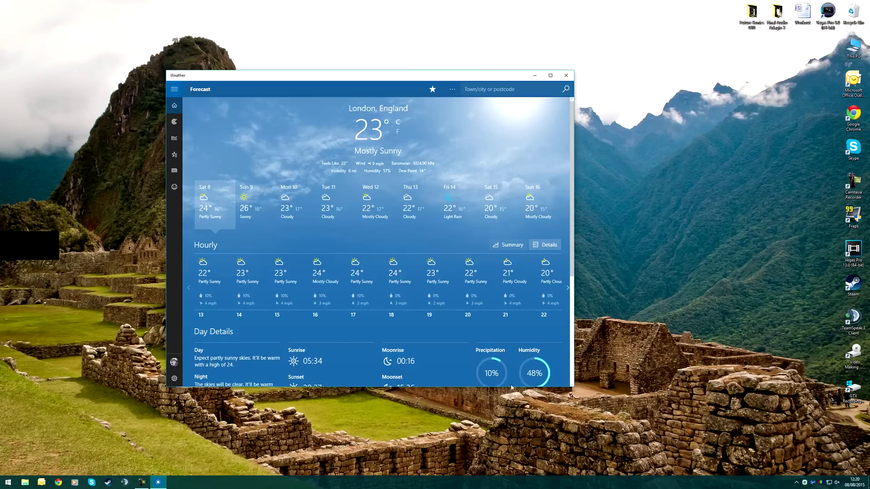
click(565, 76)
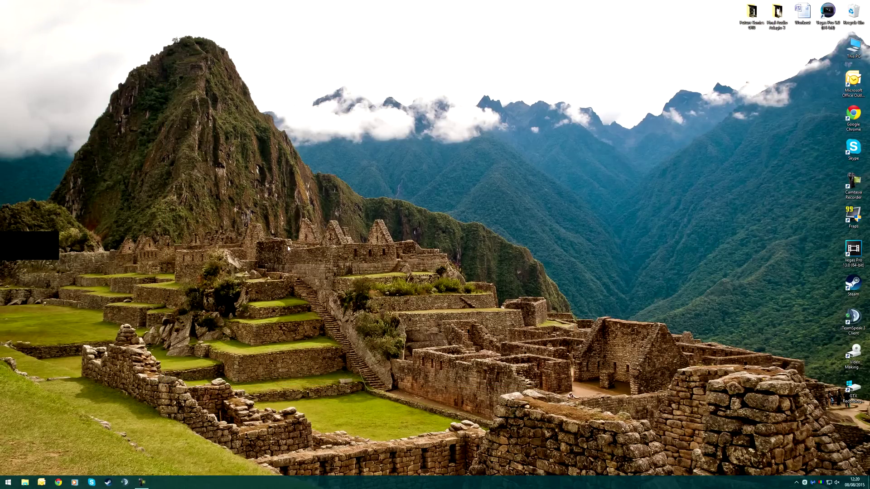
click(8, 482)
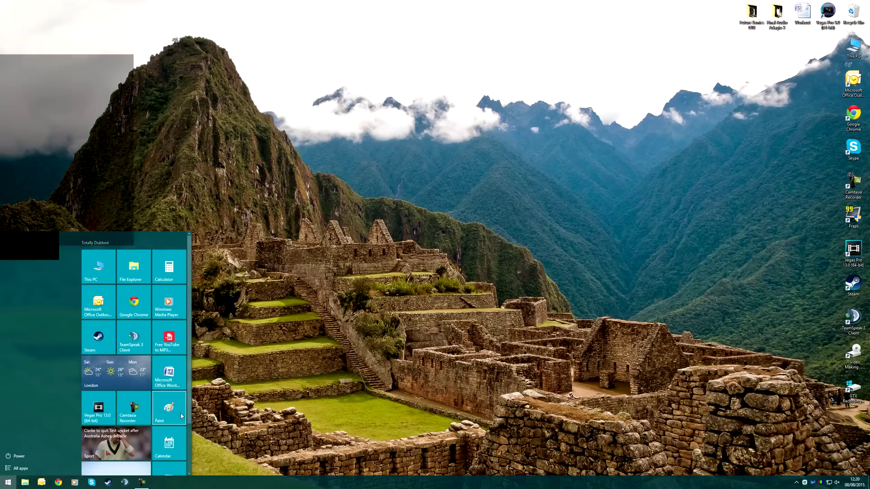
drag(191, 417, 210, 392)
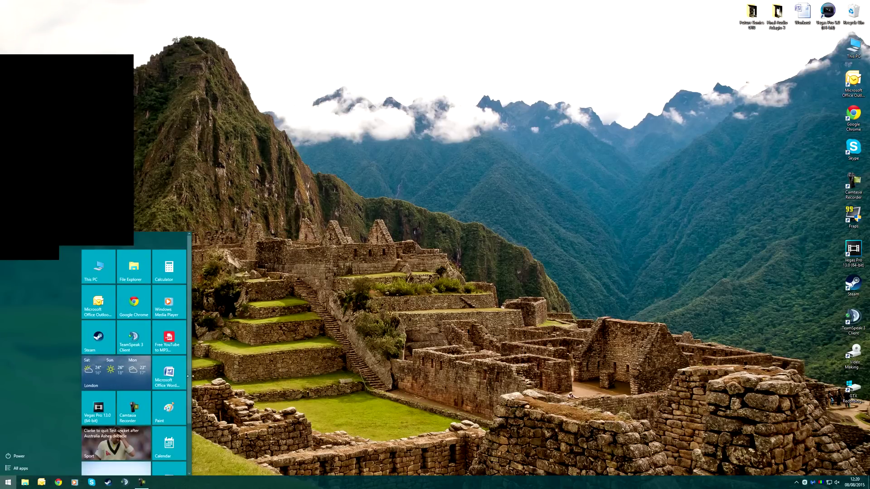
drag(189, 233, 190, 229)
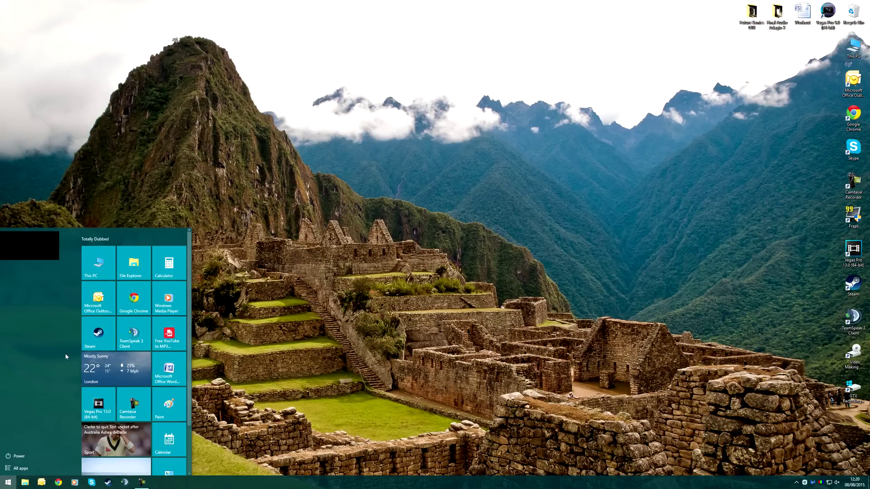
click(308, 321)
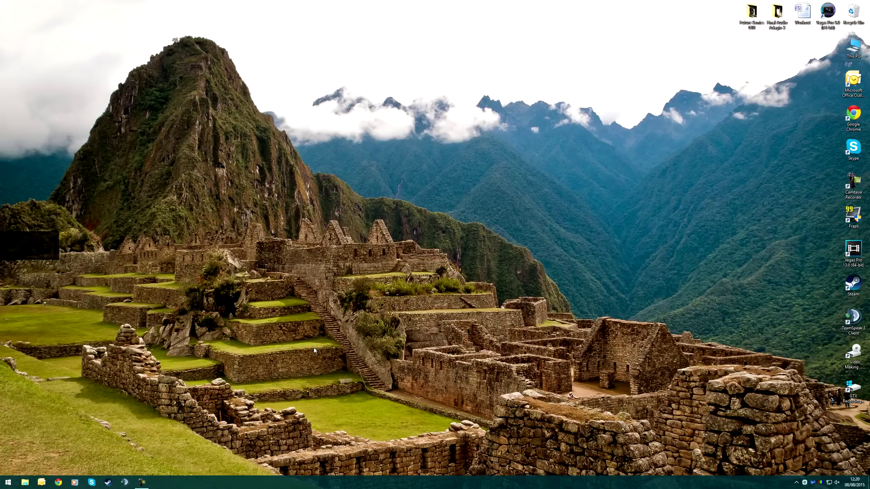
drag(414, 157, 520, 260)
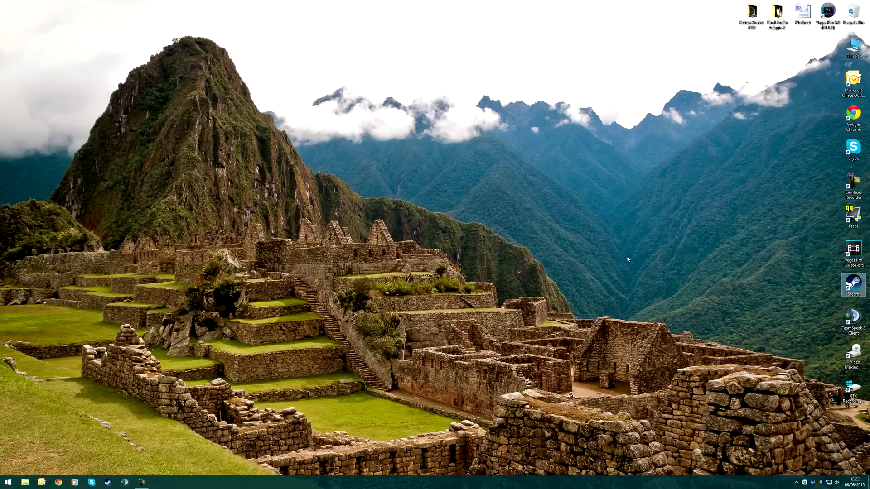
click(8, 482)
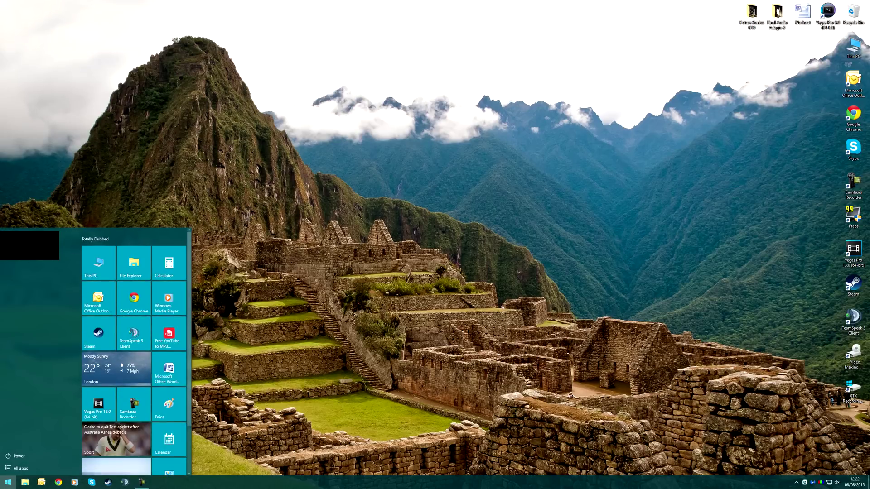
key(super)
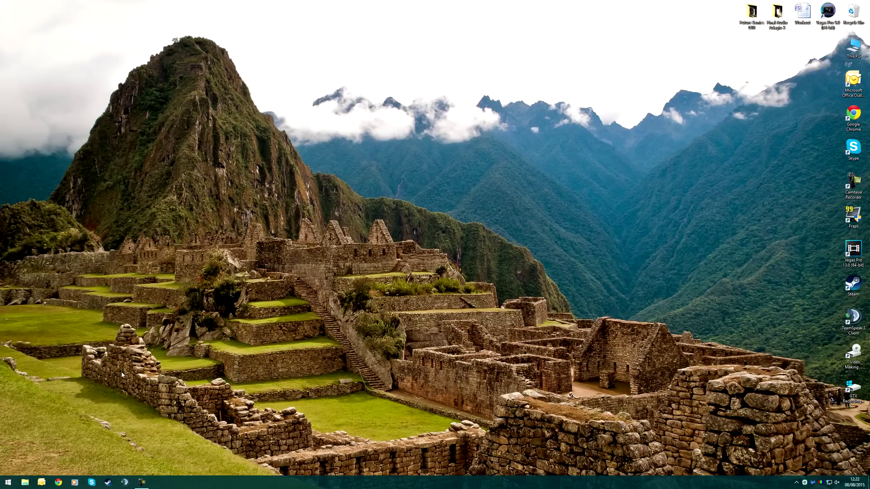